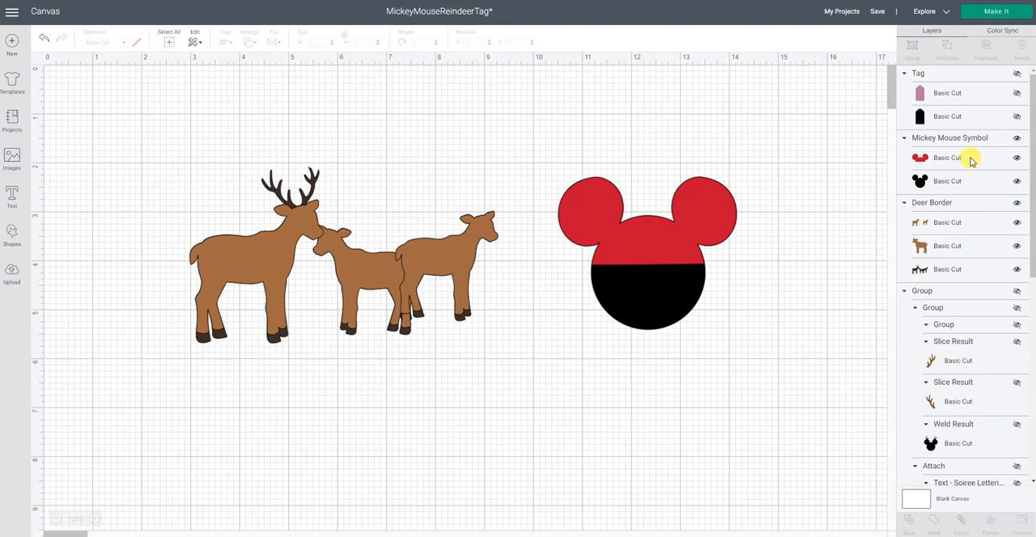
Step: Delete the red upper layer of the Mickey Mouse symbol so only the black silhouette layer is kept
{"action": "left_click", "coordinate": [682, 283]}
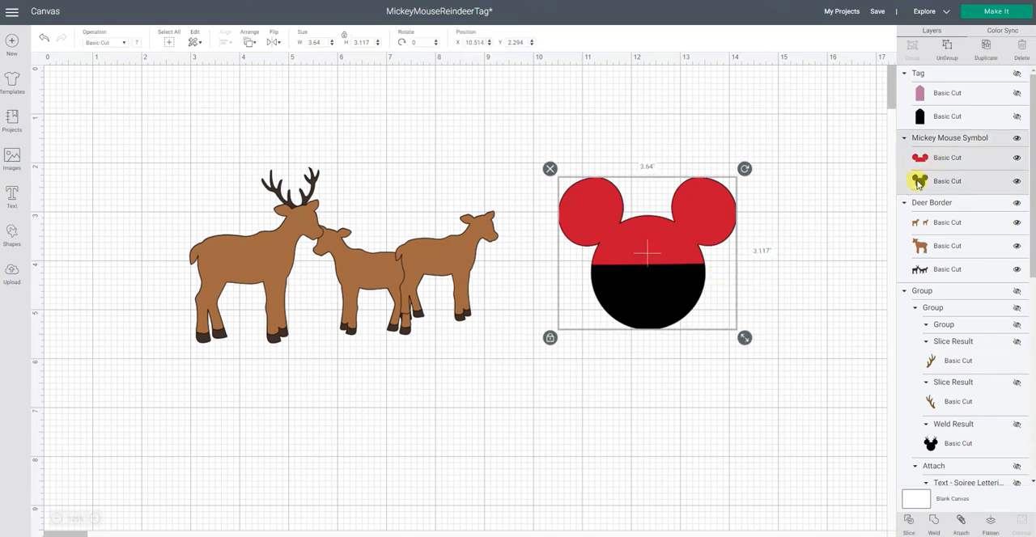
{"action": "left_click", "coordinate": [961, 165]}
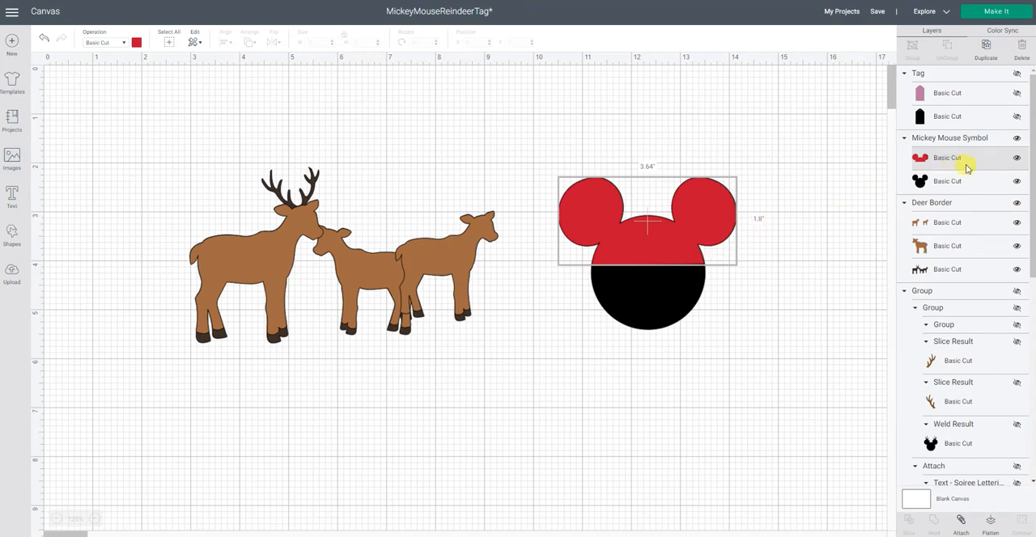
{"action": "left_click", "coordinate": [1025, 49]}
Step: Rearrange the canvas with the black Mickey silhouette at the deer's original spot and the Deer Border image to its right
{"action": "left_click_drag", "start_coordinate": [663, 270], "coordinate": [306, 265]}
{"action": "left_click_drag", "start_coordinate": [342, 228], "coordinate": [224, 253]}
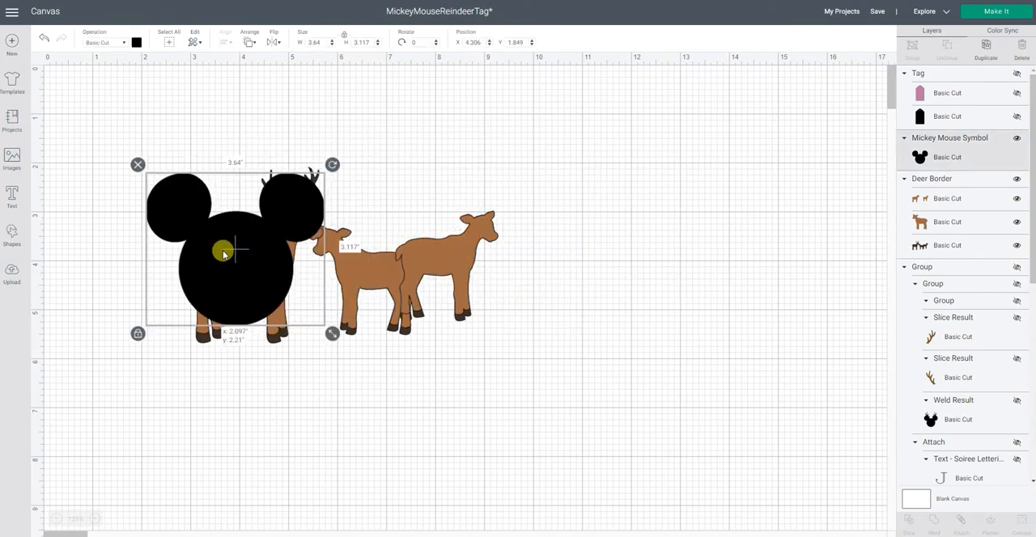
{"action": "left_click_drag", "start_coordinate": [361, 266], "coordinate": [578, 267]}
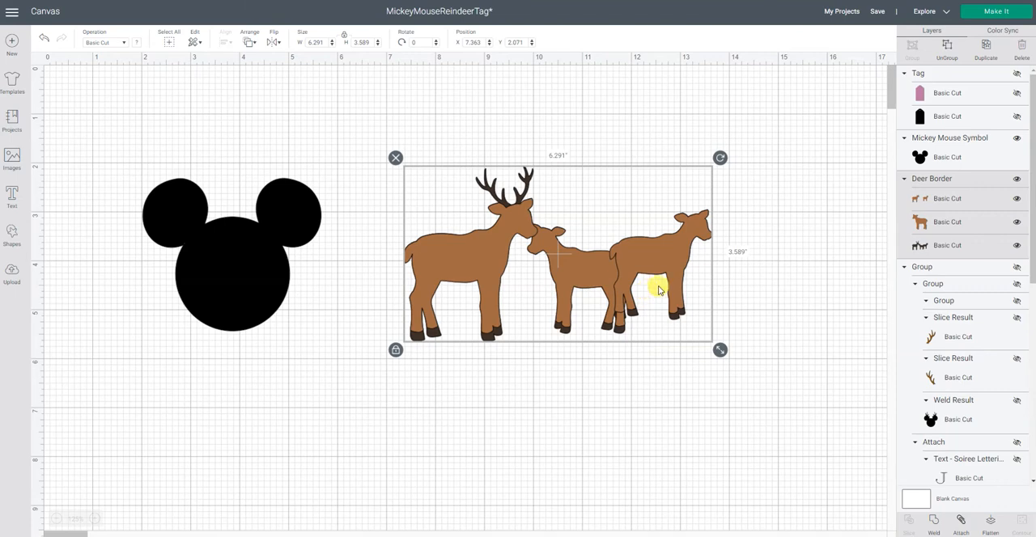
Step: Delete the middle deer's brown layer and slice the two remaining Deer Border layers with each other
{"action": "left_click", "coordinate": [934, 225]}
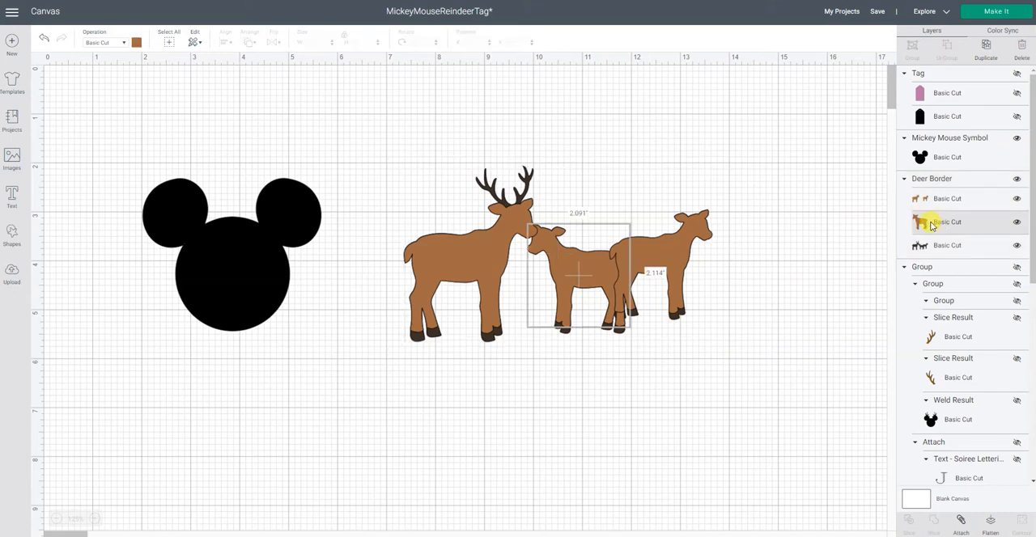
{"action": "left_click", "coordinate": [1019, 51]}
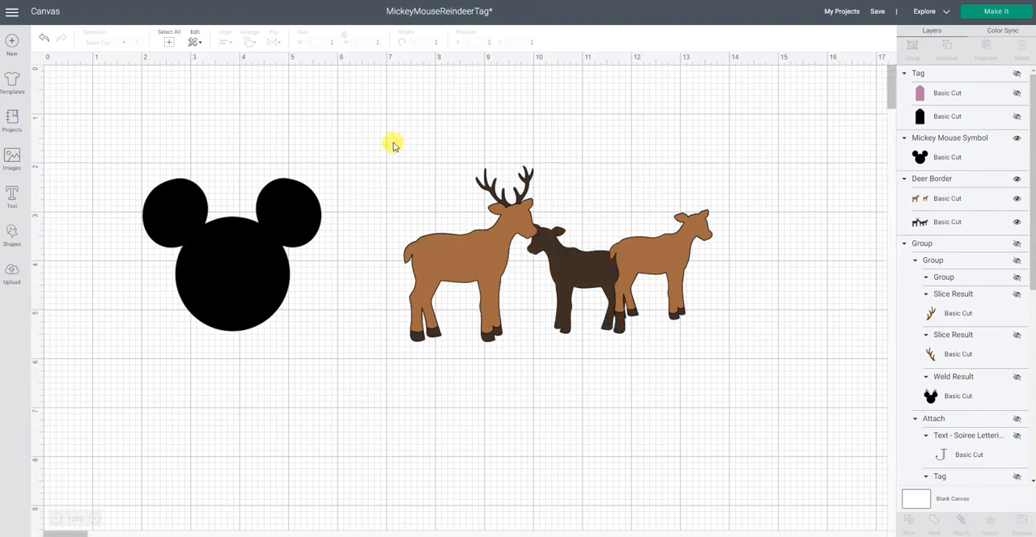
{"action": "left_click_drag", "start_coordinate": [391, 143], "coordinate": [717, 384]}
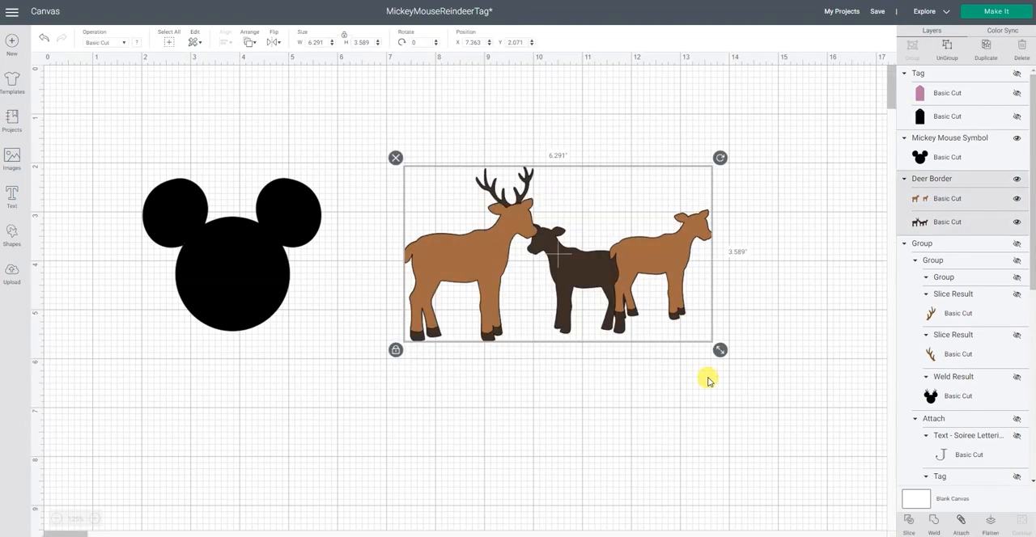
{"action": "left_click", "coordinate": [913, 526]}
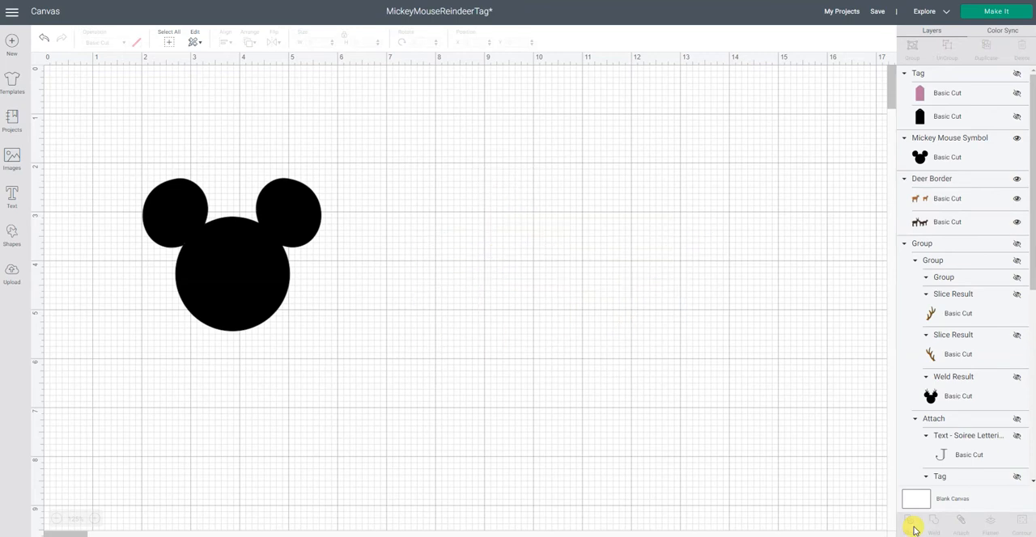
Step: Separate the slice results and delete the brown and dark copies of the two outer deer, keeping the piece with the antlers
{"action": "left_click_drag", "start_coordinate": [474, 283], "coordinate": [507, 296]}
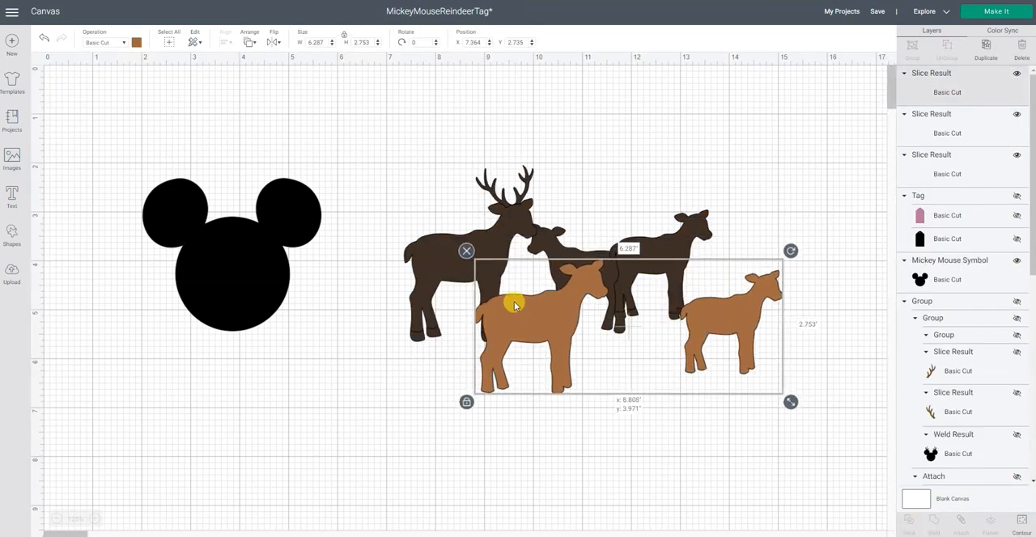
{"action": "key", "text": "Delete"}
{"action": "left_click", "coordinate": [465, 252]}
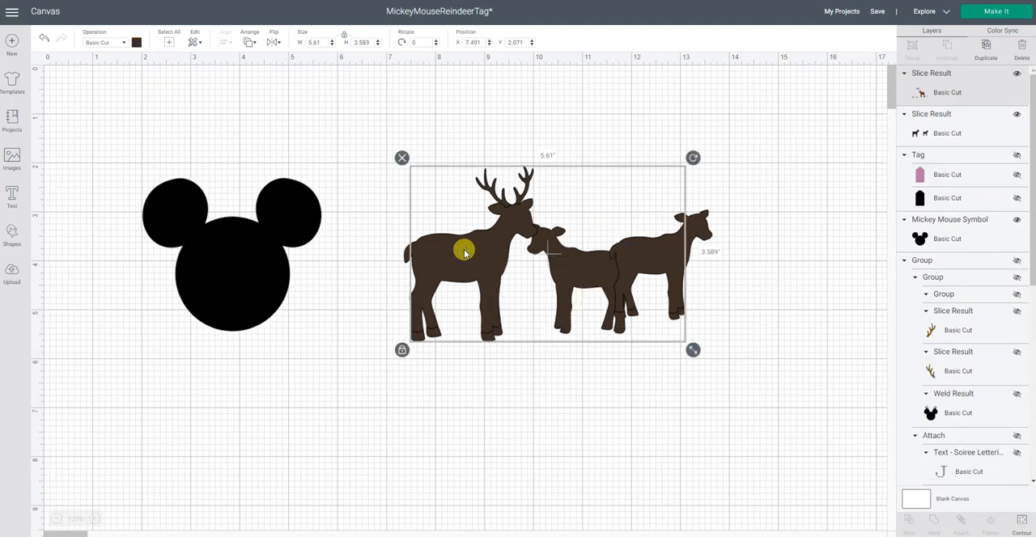
{"action": "left_click_drag", "start_coordinate": [474, 266], "coordinate": [396, 201]}
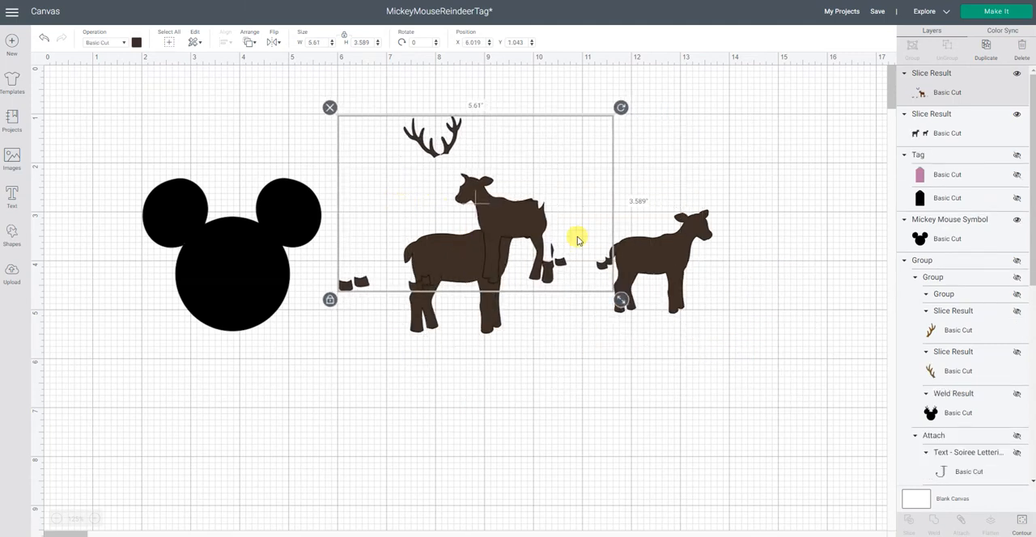
{"action": "left_click_drag", "start_coordinate": [654, 233], "coordinate": [704, 301]}
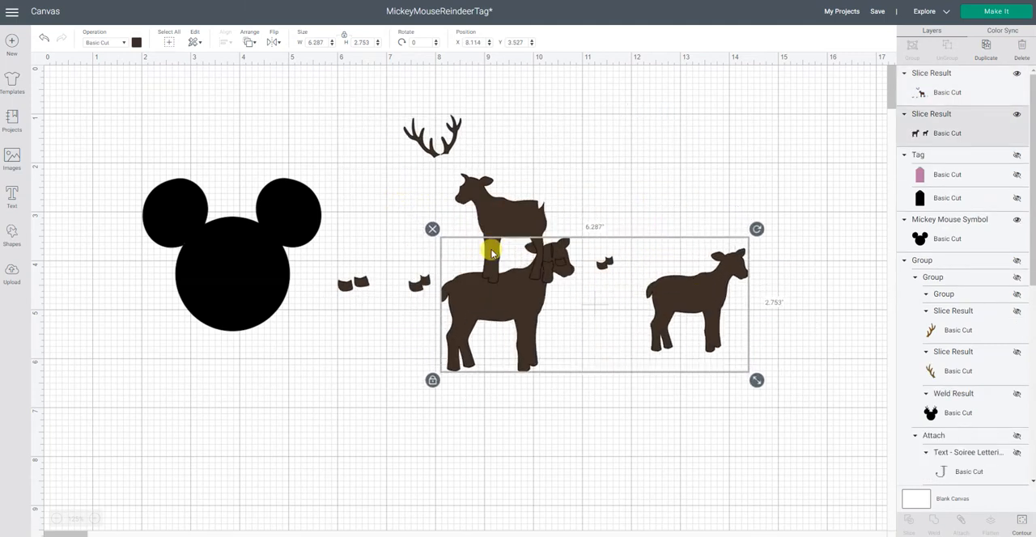
{"action": "key", "text": "Delete"}
{"action": "left_click", "coordinate": [444, 227]}
Step: Enlarge the remaining antler-and-deer piece to about 6.9 in wide and position it clear of the Mickey silhouette
{"action": "left_click_drag", "start_coordinate": [626, 306], "coordinate": [820, 411]}
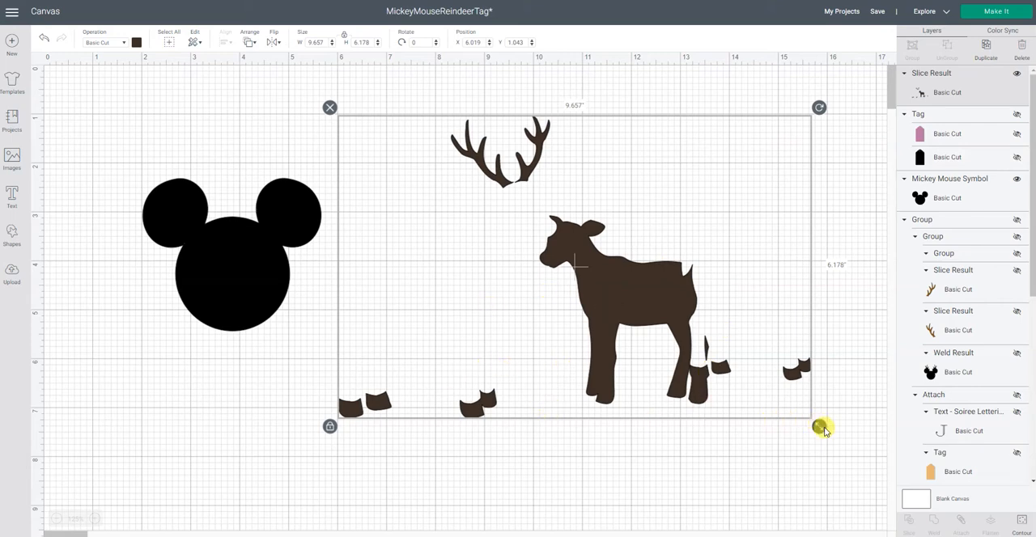
{"action": "left_click_drag", "start_coordinate": [819, 426], "coordinate": [752, 378]}
{"action": "left_click_drag", "start_coordinate": [605, 283], "coordinate": [666, 280]}
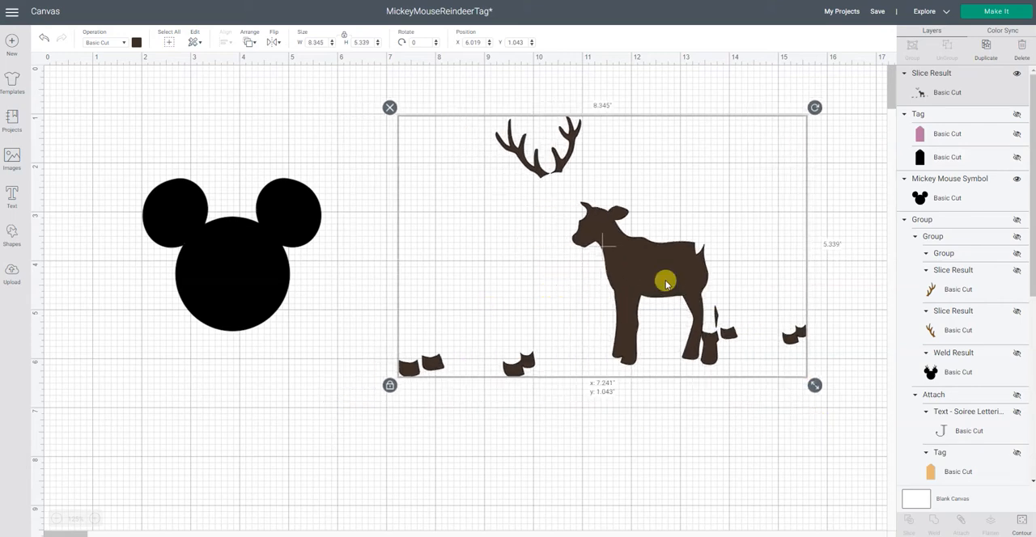
{"action": "left_click_drag", "start_coordinate": [814, 385], "coordinate": [745, 341]}
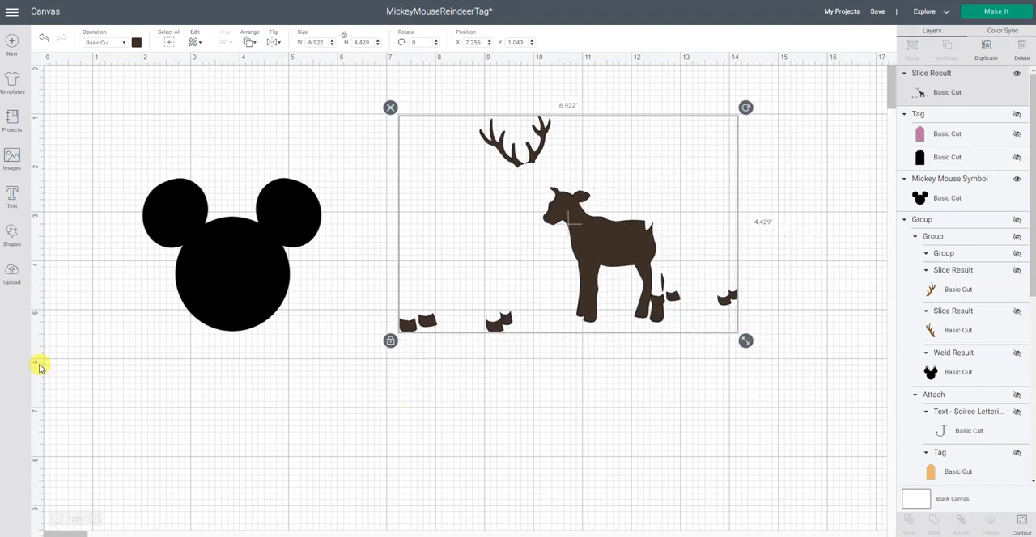
Step: Add a square and stretch it into a rectangle about 9 in wide covering the deer and hooves but not the antlers
{"action": "left_click", "coordinate": [12, 235]}
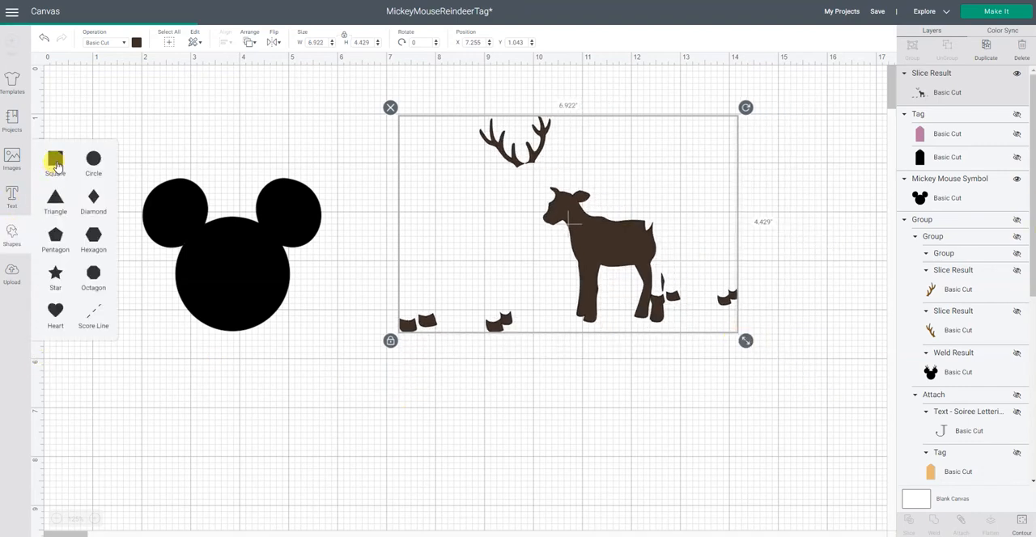
{"action": "left_click", "coordinate": [56, 166]}
{"action": "left_click_drag", "start_coordinate": [208, 248], "coordinate": [458, 306]}
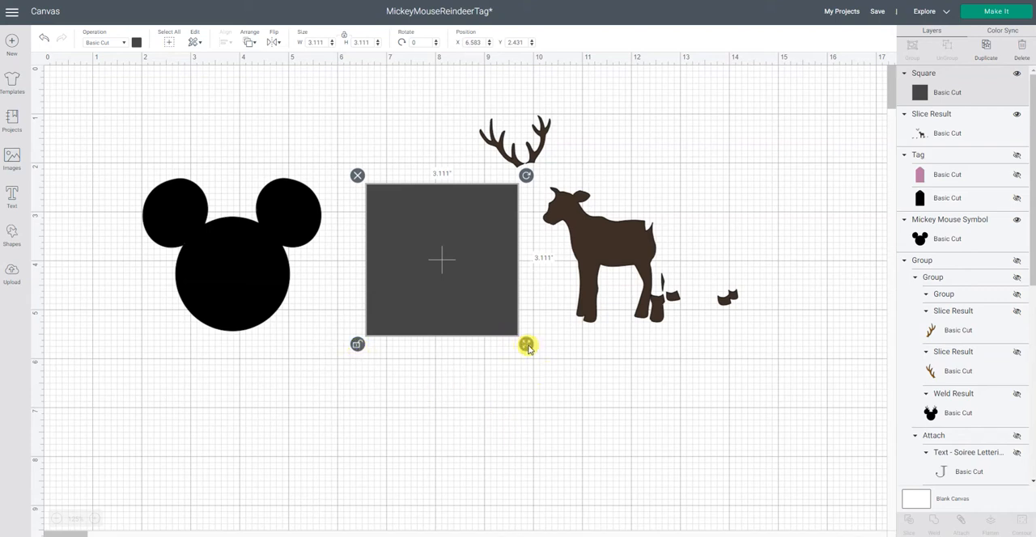
{"action": "left_click_drag", "start_coordinate": [527, 344], "coordinate": [813, 369]}
Step: Slice the antler-and-deer piece with the rectangle covering its lower part
{"action": "left_click", "coordinate": [729, 435]}
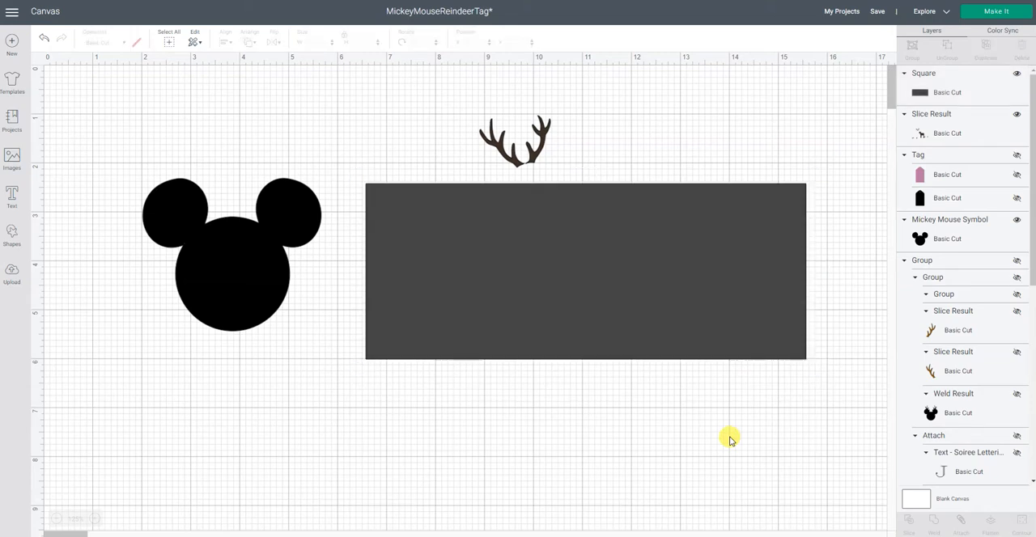
{"action": "left_click_drag", "start_coordinate": [733, 455], "coordinate": [500, 132]}
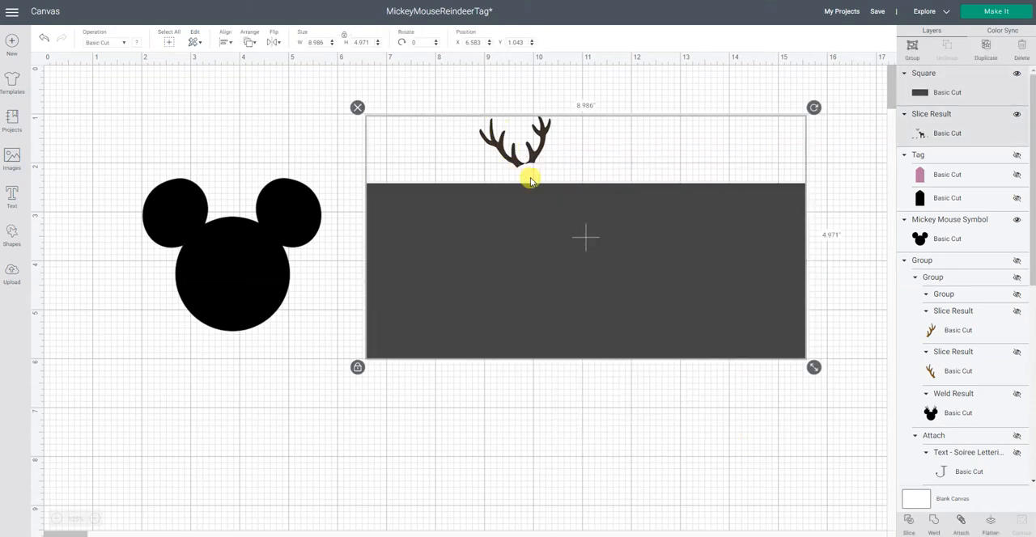
{"action": "left_click", "coordinate": [910, 522]}
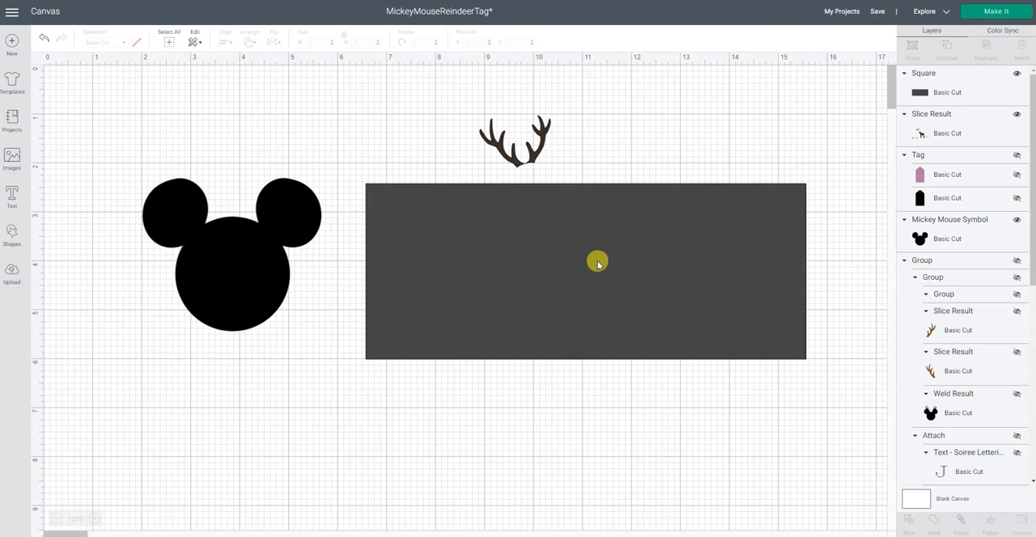
Step: Delete the leftover rectangle, the grey deer cutout and the dark deer with hooves, keeping only the antlers
{"action": "left_click_drag", "start_coordinate": [597, 261], "coordinate": [622, 297]}
{"action": "left_click", "coordinate": [382, 210]}
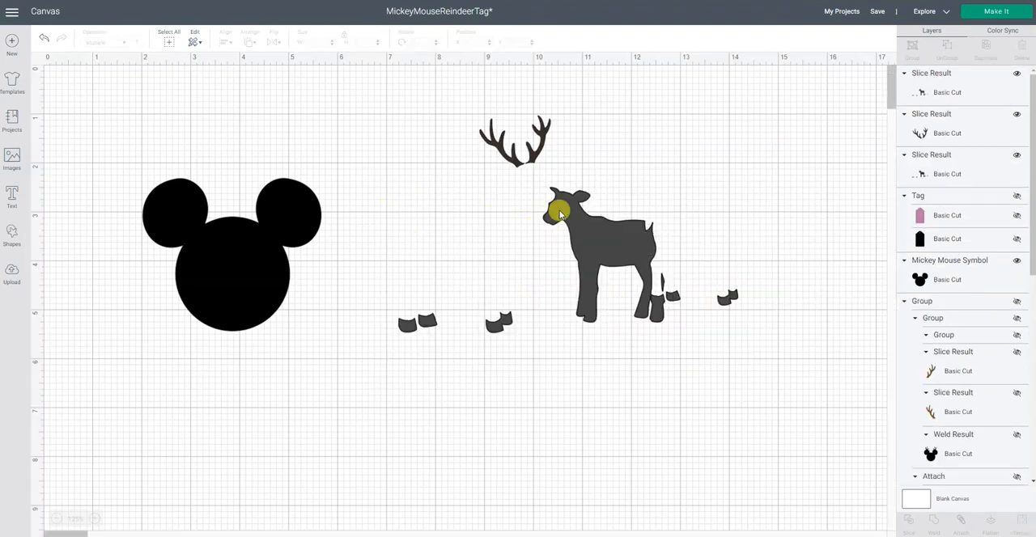
{"action": "left_click_drag", "start_coordinate": [556, 208], "coordinate": [590, 273]}
{"action": "left_click", "coordinate": [414, 242]}
{"action": "left_click", "coordinate": [564, 227]}
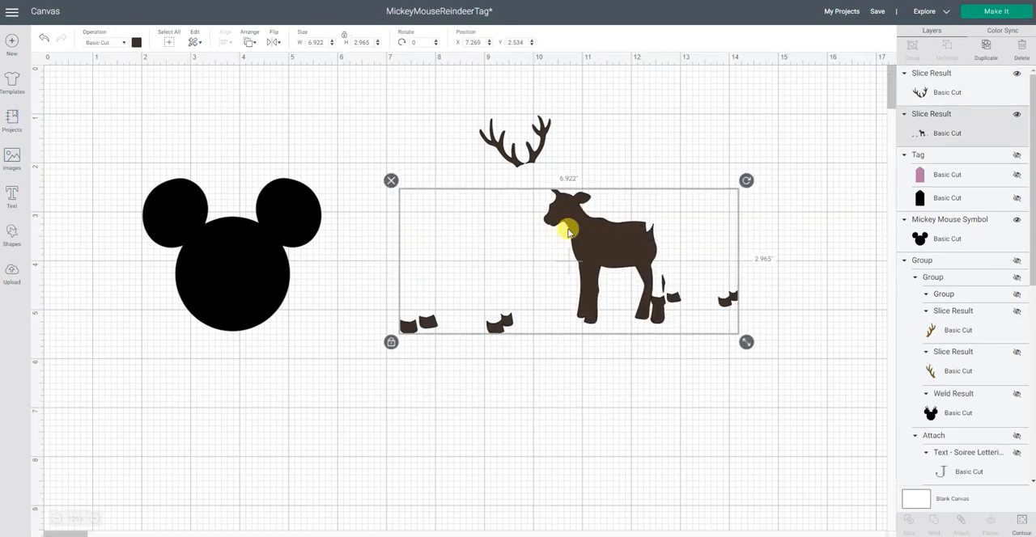
{"action": "left_click", "coordinate": [477, 182]}
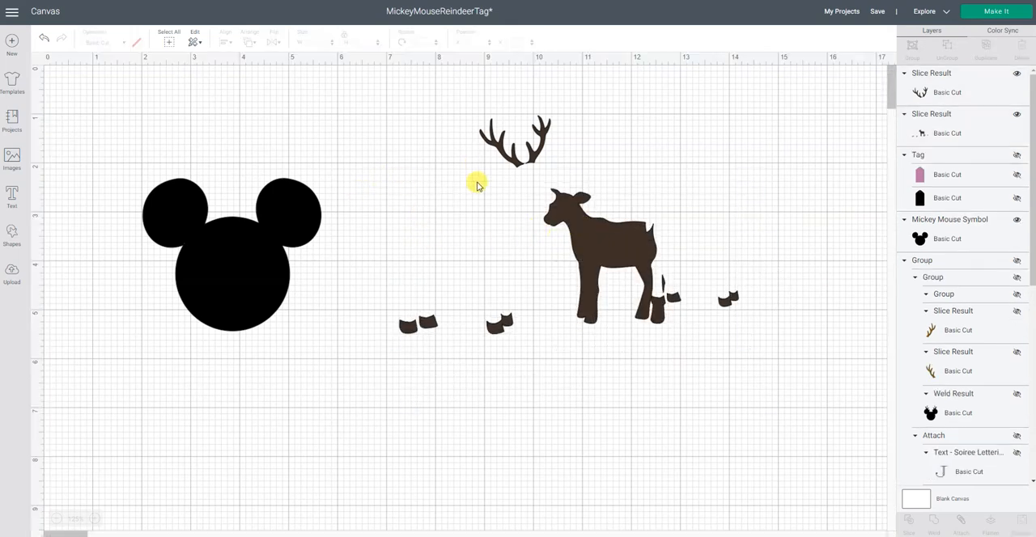
{"action": "left_click", "coordinate": [587, 233]}
{"action": "left_click", "coordinate": [391, 180]}
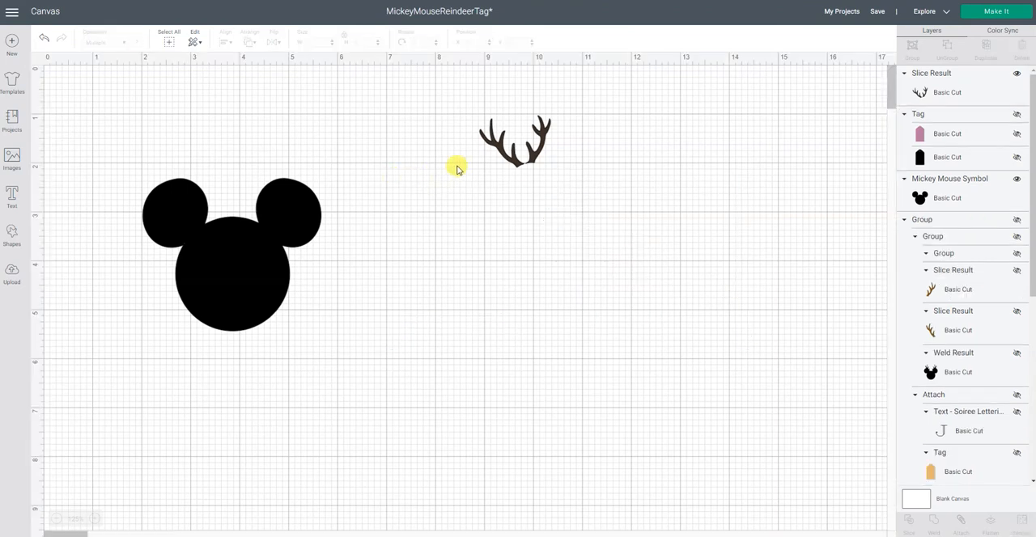
Step: Enlarge the antlers to about 3.6 in wide and recolor them brown
{"action": "left_click", "coordinate": [502, 143]}
{"action": "left_click_drag", "start_coordinate": [558, 175], "coordinate": [664, 252]}
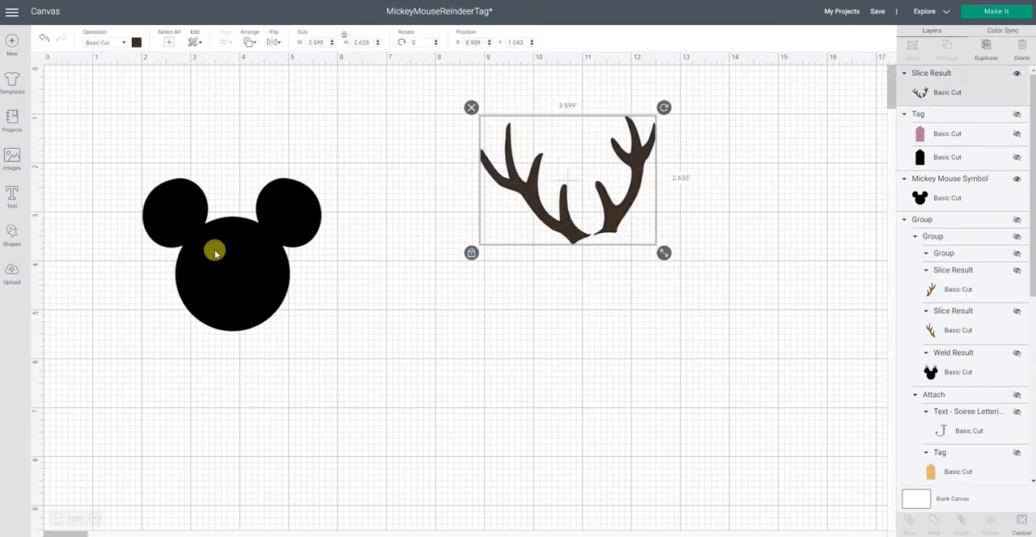
{"action": "left_click", "coordinate": [136, 42]}
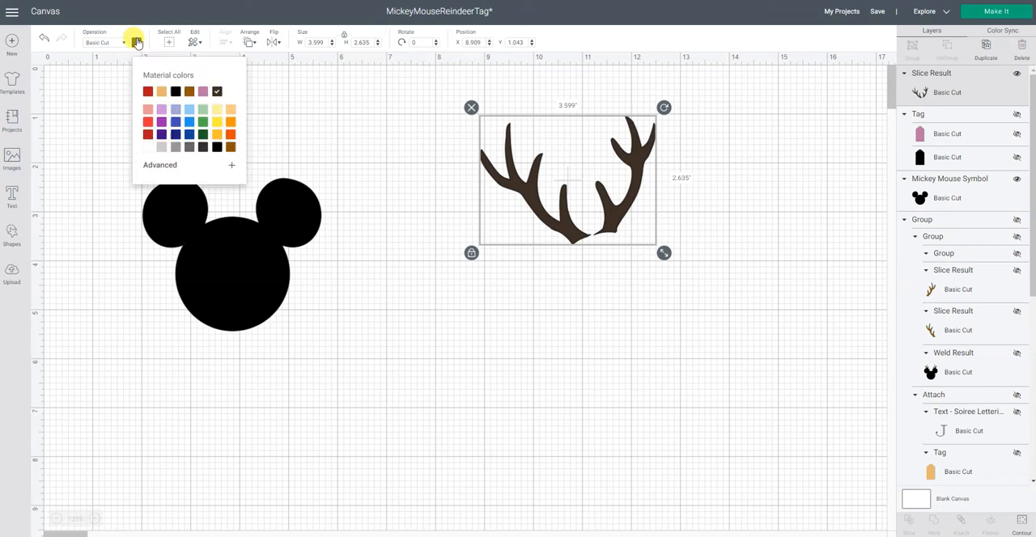
{"action": "left_click", "coordinate": [230, 147]}
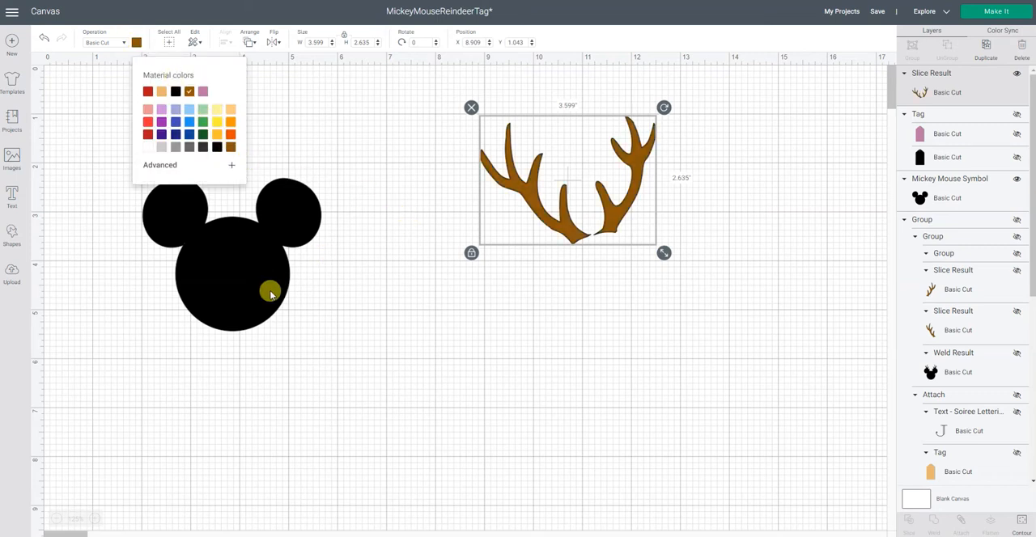
Step: Position the antlers on top of the Mickey head, rotated about 13.5° and reduced to about 3.06 in wide
{"action": "left_click_drag", "start_coordinate": [267, 293], "coordinate": [447, 320]}
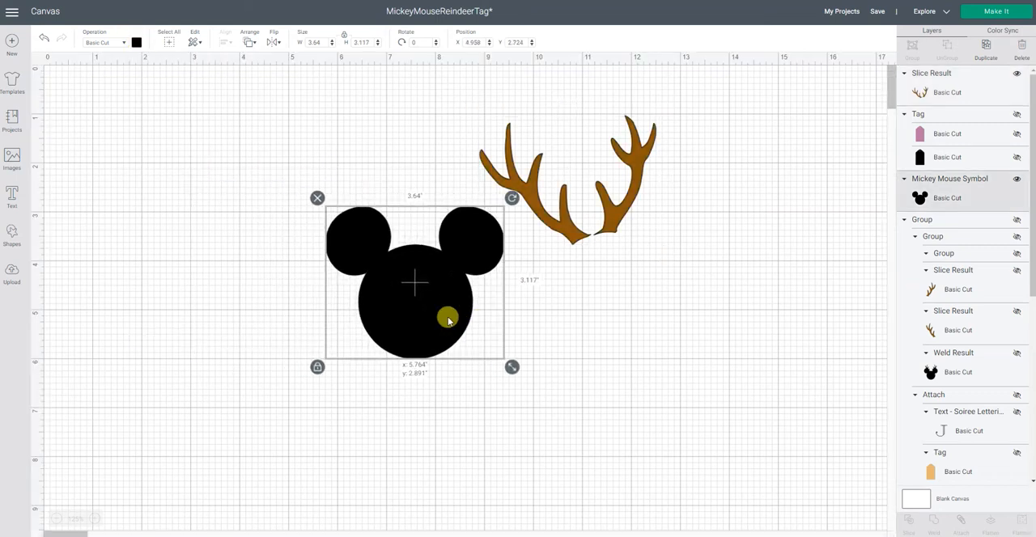
{"action": "left_click_drag", "start_coordinate": [607, 220], "coordinate": [426, 238]}
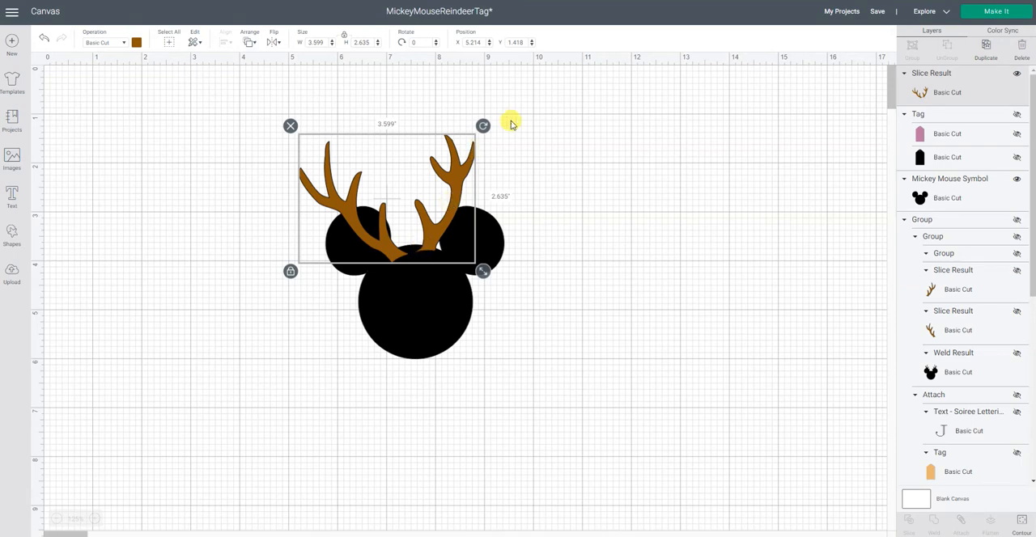
{"action": "left_click_drag", "start_coordinate": [483, 127], "coordinate": [484, 172]}
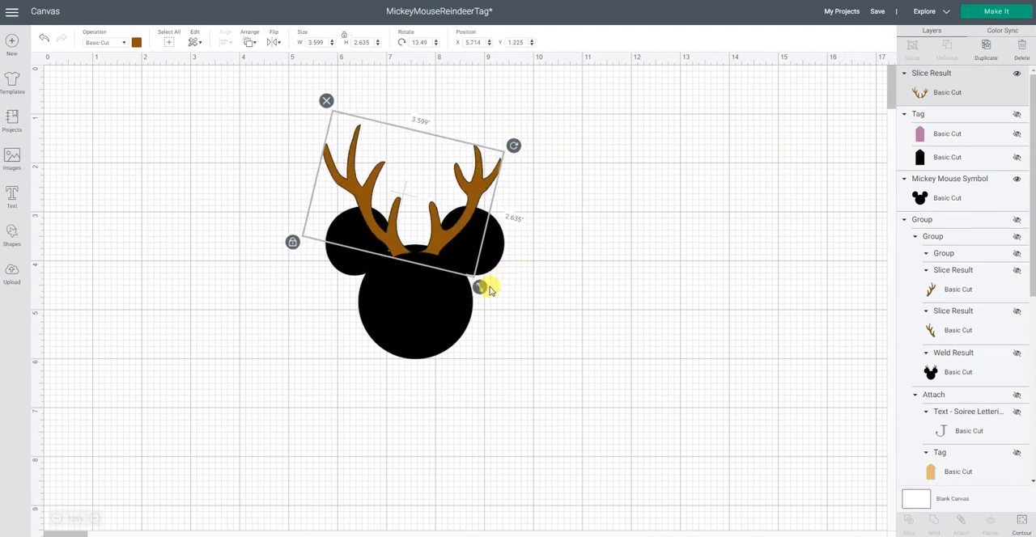
{"action": "left_click_drag", "start_coordinate": [481, 287], "coordinate": [458, 261]}
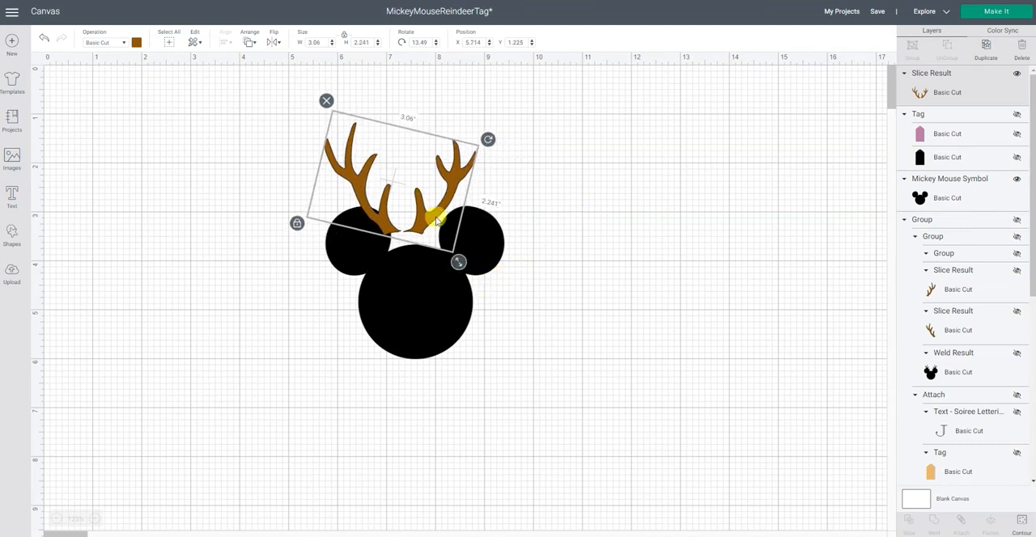
{"action": "left_click_drag", "start_coordinate": [440, 221], "coordinate": [450, 236]}
{"action": "left_click", "coordinate": [619, 286]}
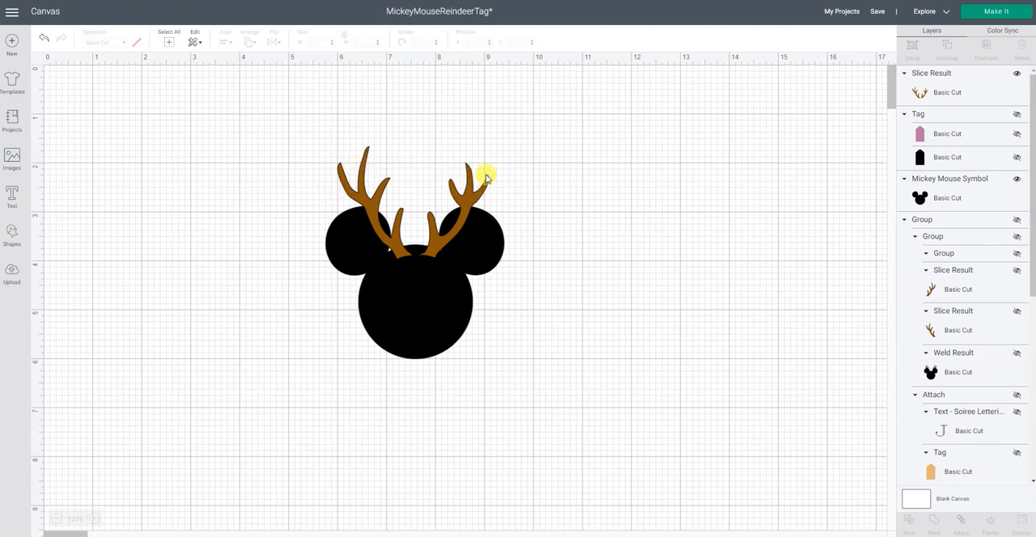
Step: Hide the right antler's contour in the brown antler piece, keeping only the left antler on the Mickey head
{"action": "left_click", "coordinate": [365, 154]}
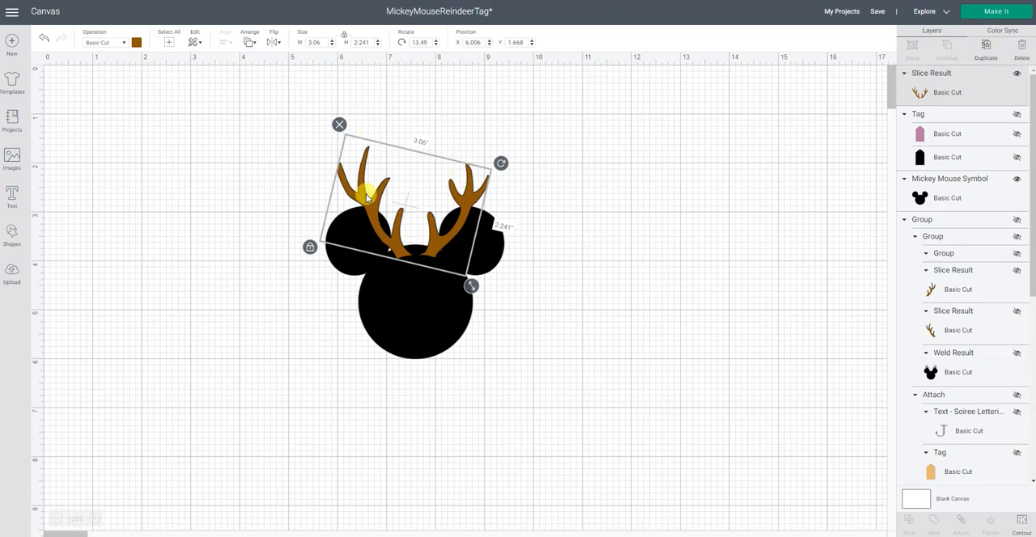
{"action": "left_click", "coordinate": [1023, 523]}
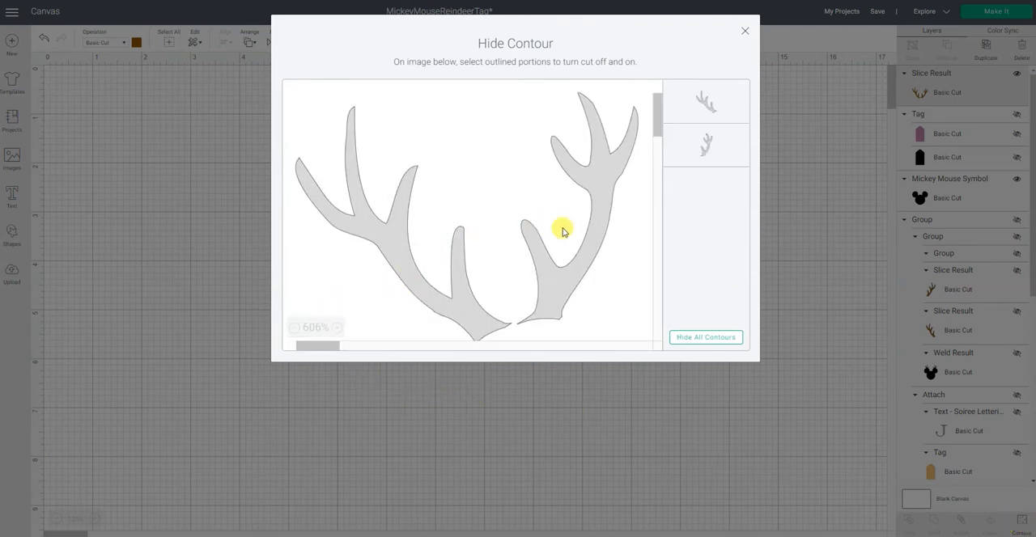
{"action": "left_click", "coordinate": [564, 294]}
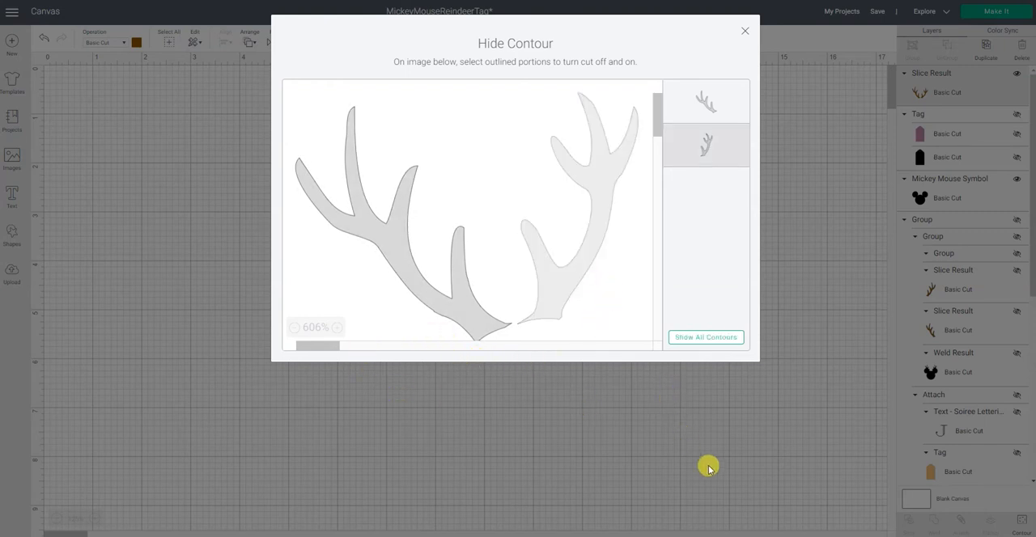
{"action": "left_click", "coordinate": [744, 33]}
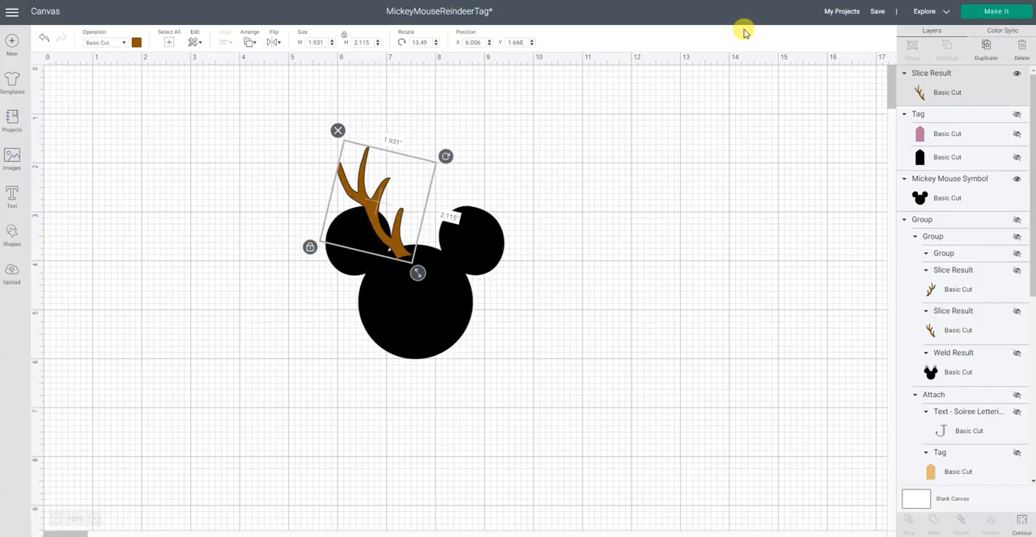
{"action": "left_click", "coordinate": [650, 319]}
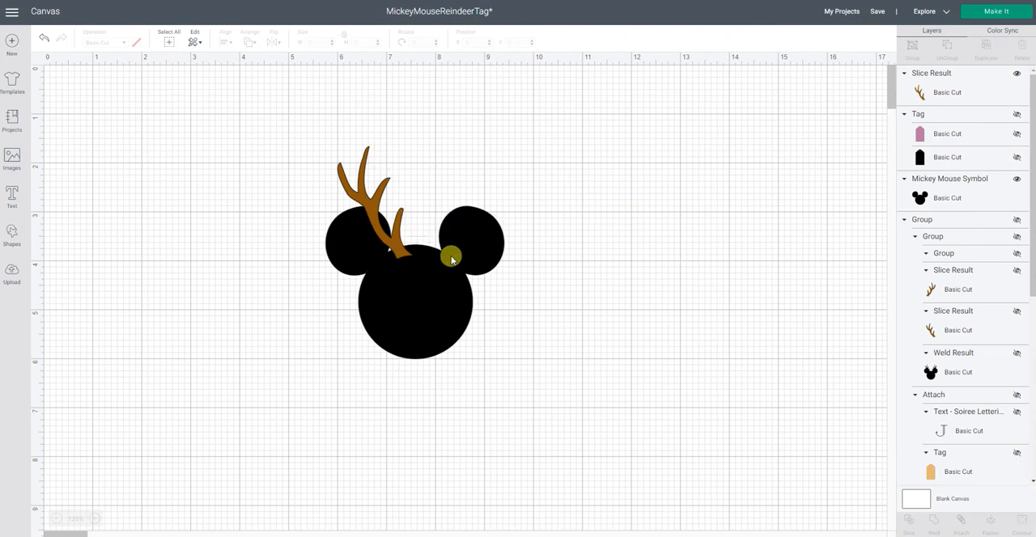
Step: Duplicate the left antler and move the copy toward the right side of the Mickey head
{"action": "left_click", "coordinate": [381, 191]}
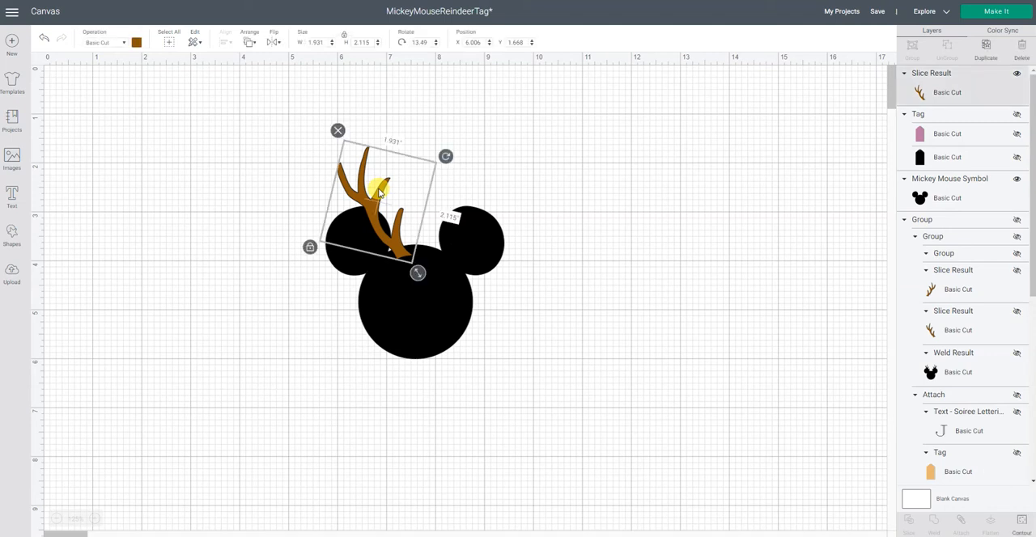
{"action": "right_click", "coordinate": [380, 191]}
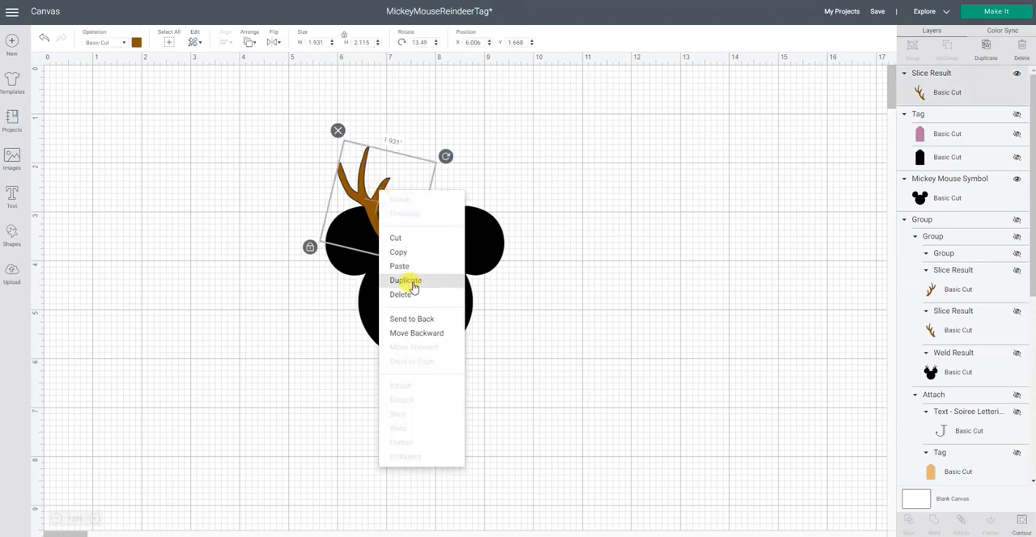
{"action": "left_click", "coordinate": [986, 52]}
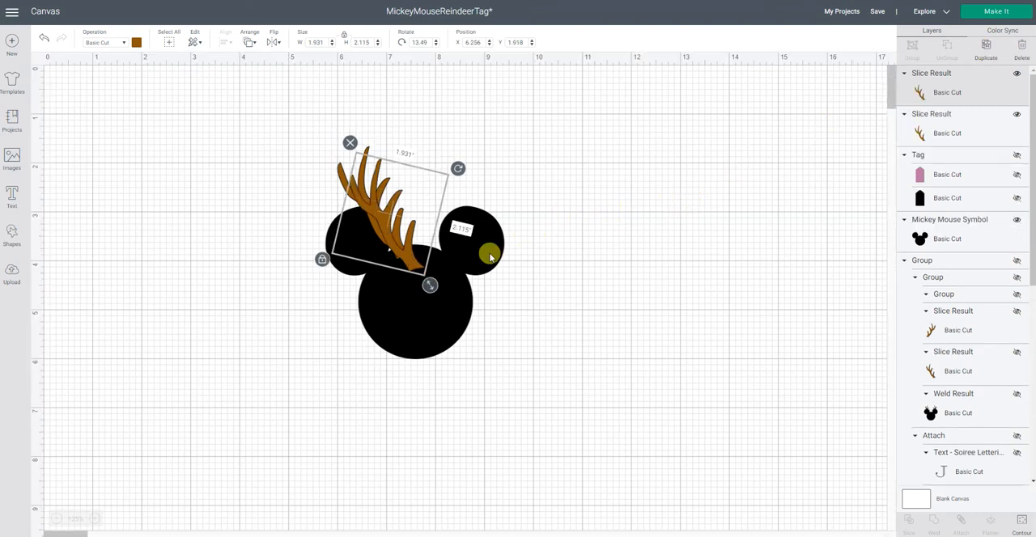
{"action": "left_click_drag", "start_coordinate": [411, 237], "coordinate": [449, 215]}
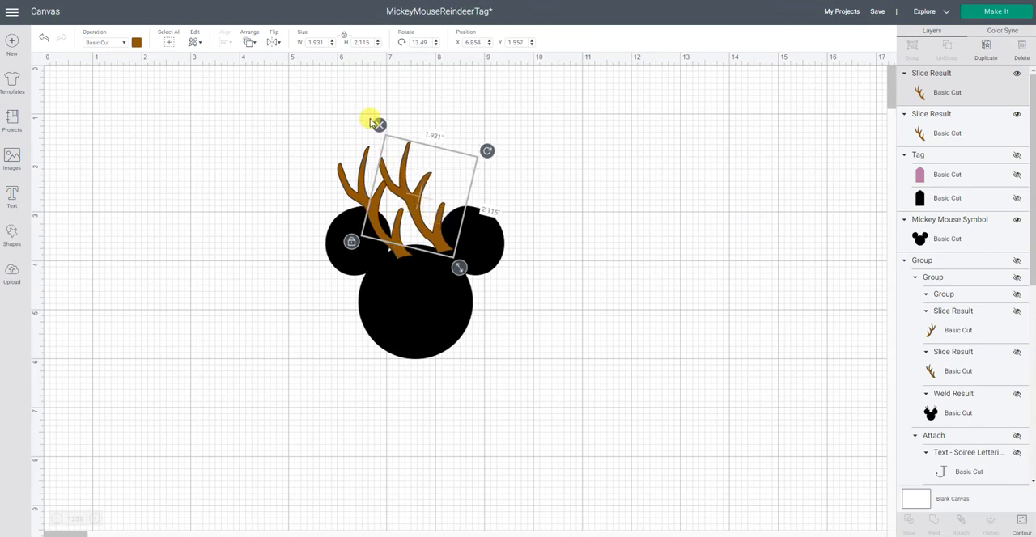
Step: Flip the copied antler horizontally and position it by the right ear, mirroring the left antler
{"action": "left_click", "coordinate": [274, 43]}
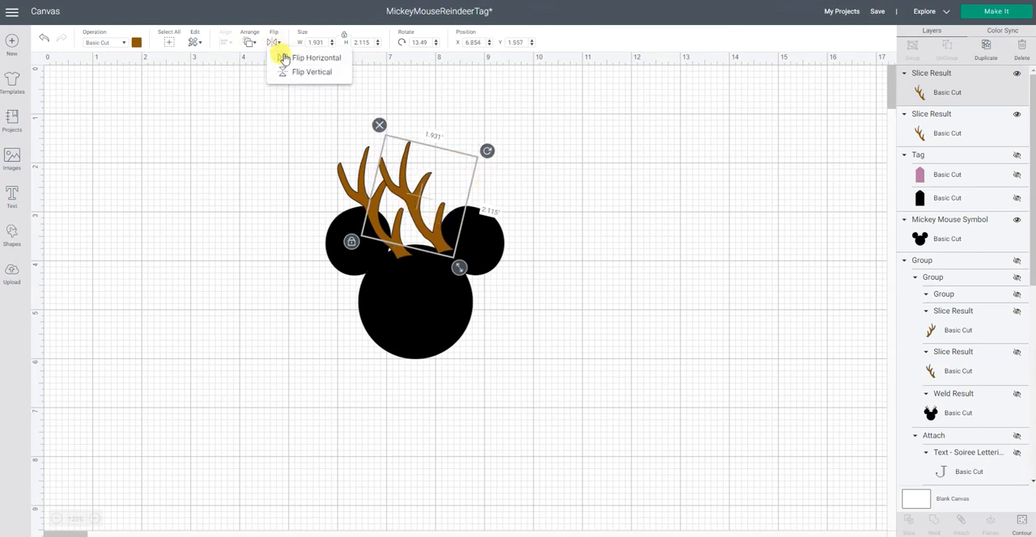
{"action": "left_click", "coordinate": [282, 62]}
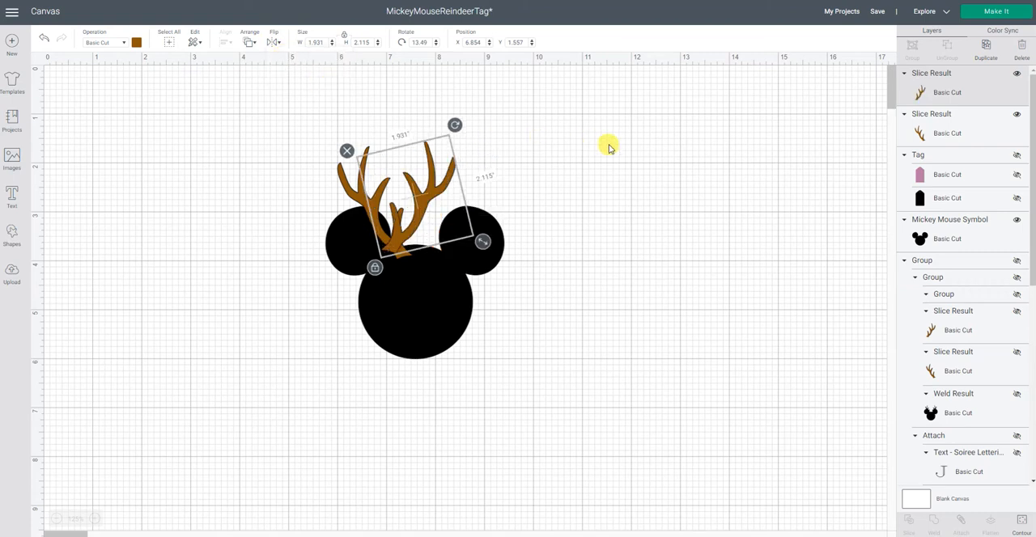
{"action": "left_click_drag", "start_coordinate": [441, 192], "coordinate": [477, 198]}
{"action": "left_click", "coordinate": [640, 200]}
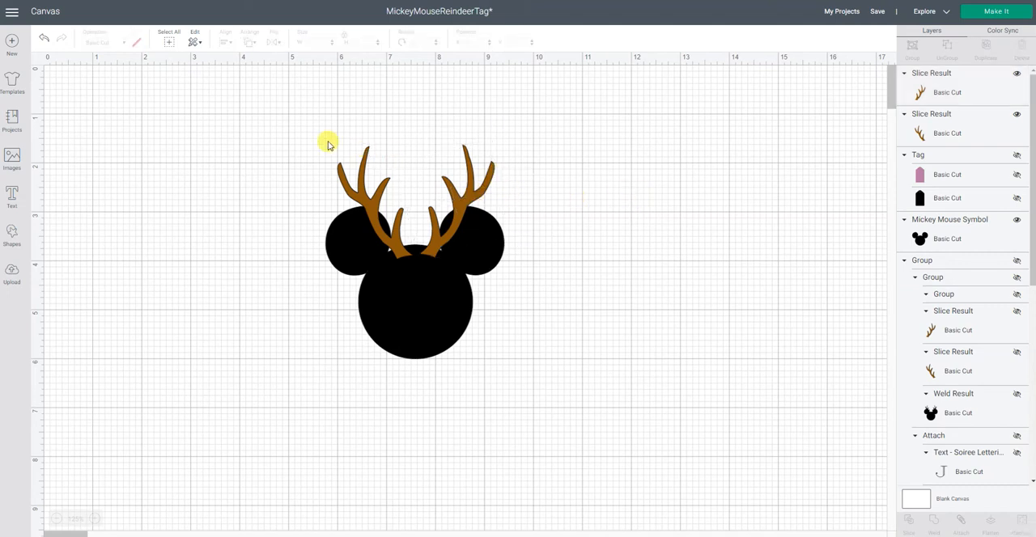
Step: Align the tops of the two antlers and group them together
{"action": "left_click", "coordinate": [471, 162]}
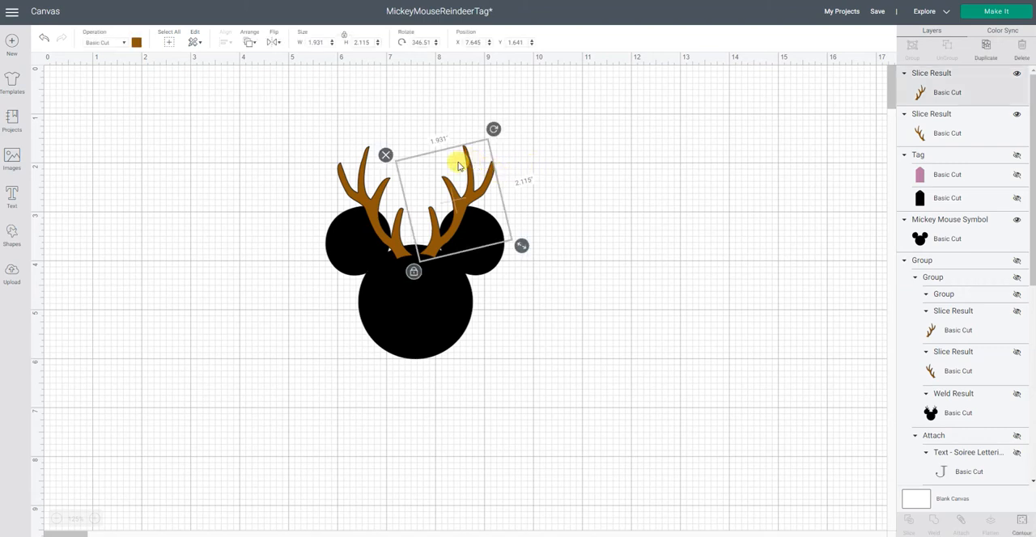
{"action": "left_click", "coordinate": [364, 166], "text": "shift"}
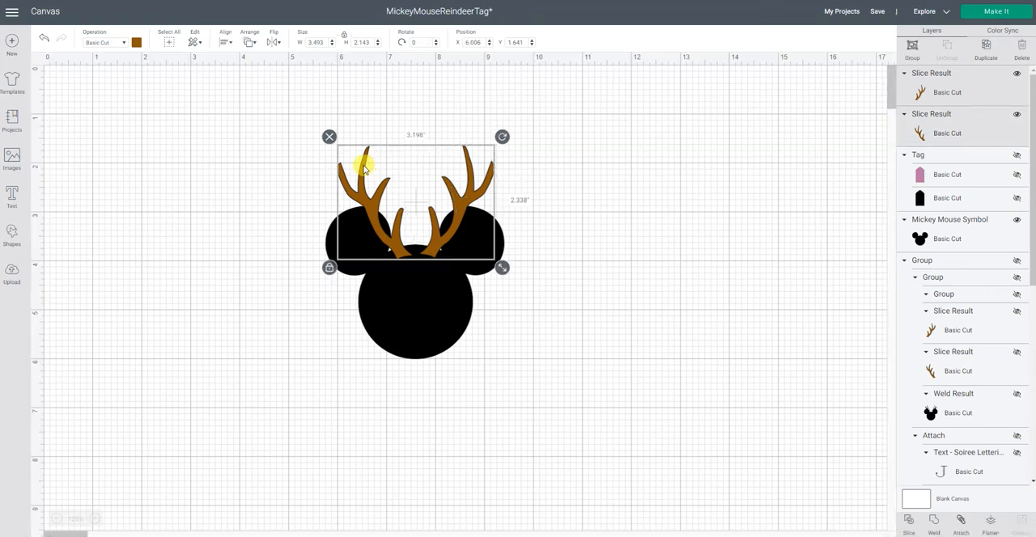
{"action": "left_click", "coordinate": [225, 43]}
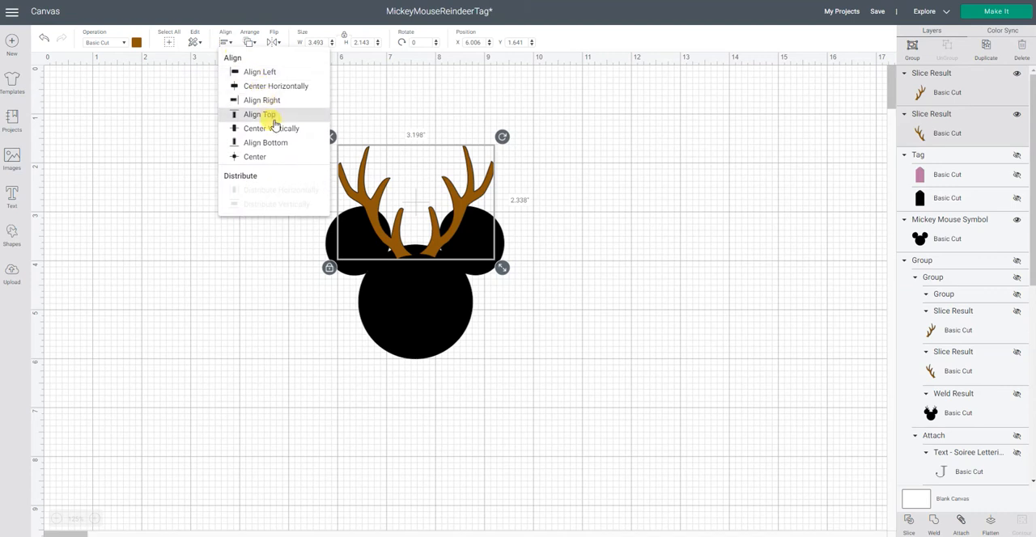
{"action": "left_click", "coordinate": [271, 115]}
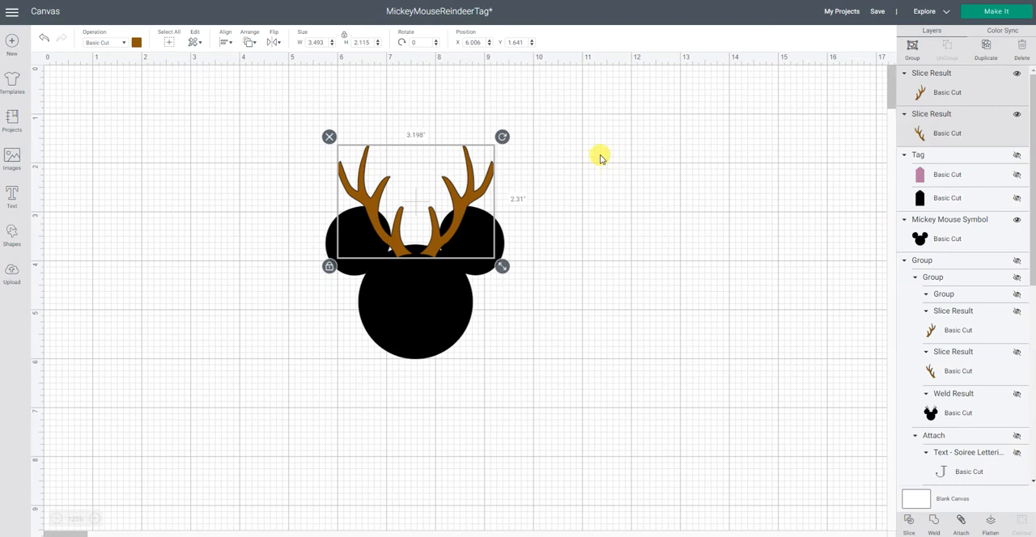
{"action": "left_click", "coordinate": [912, 51]}
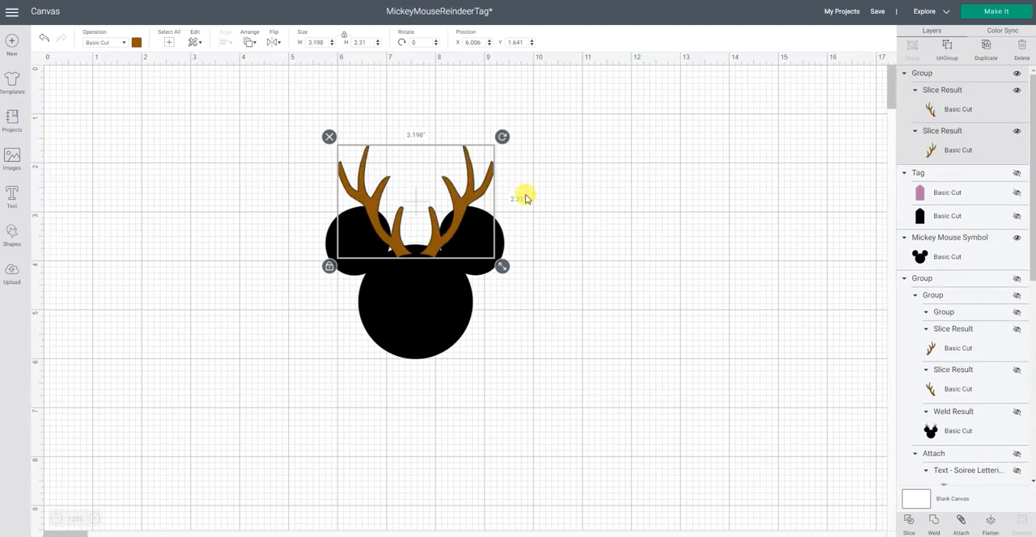
{"action": "left_click", "coordinate": [610, 188]}
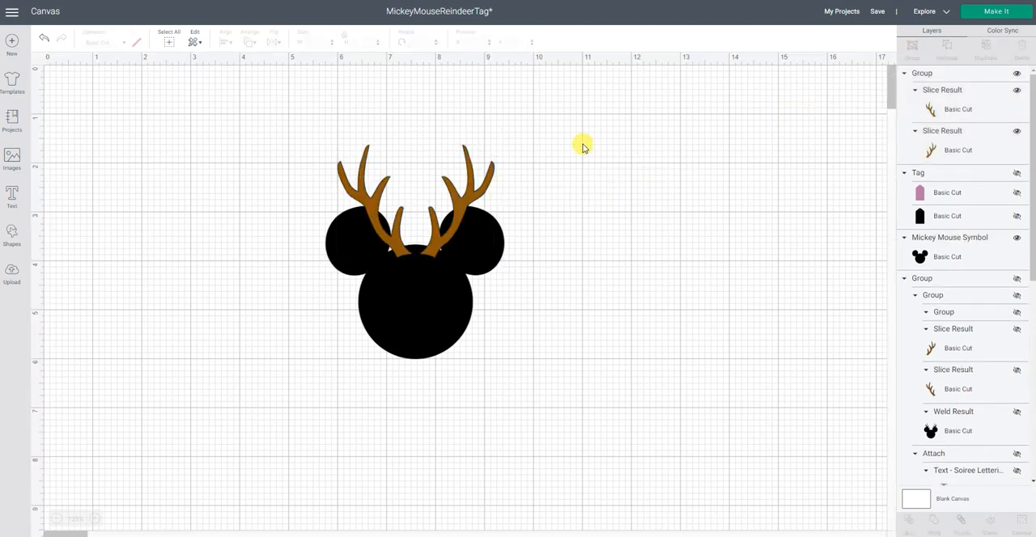
Step: Shift the grouped antlers slightly down on the head, to about X 5.98, Y 1.71 in
{"action": "left_click", "coordinate": [477, 184]}
{"action": "mouse_move", "coordinate": [477, 184]}
{"action": "left_mouse_down"}
{"action": "mouse_move", "coordinate": [624, 178]}
{"action": "mouse_move", "coordinate": [718, 194]}
{"action": "mouse_move", "coordinate": [462, 194]}
{"action": "mouse_move", "coordinate": [472, 176]}
{"action": "mouse_move", "coordinate": [478, 188]}
{"action": "left_mouse_up"}
{"action": "left_click", "coordinate": [627, 215]}
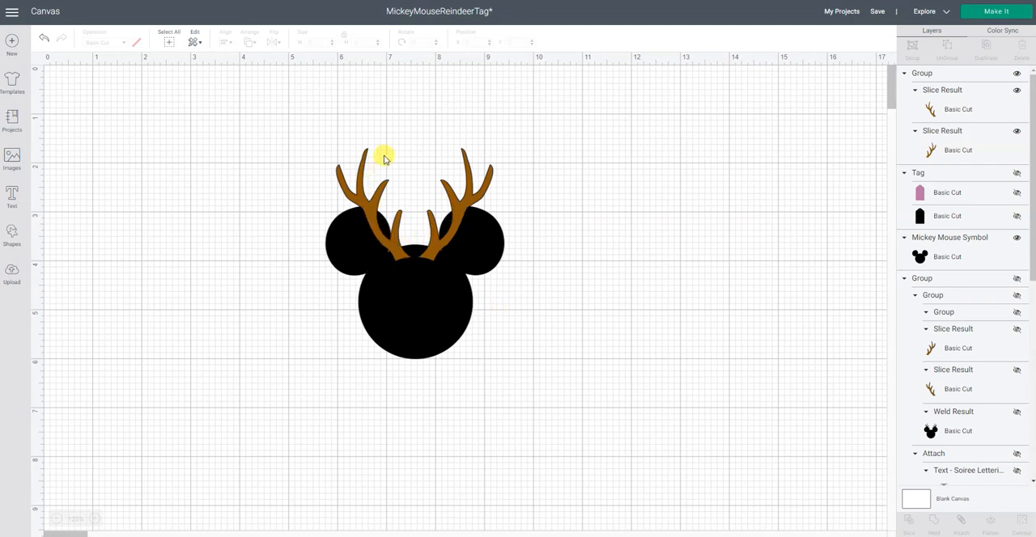
Step: Place a duplicate of the antler group beside the head and weld the original antlers to the Mickey silhouette
{"action": "left_click", "coordinate": [467, 167]}
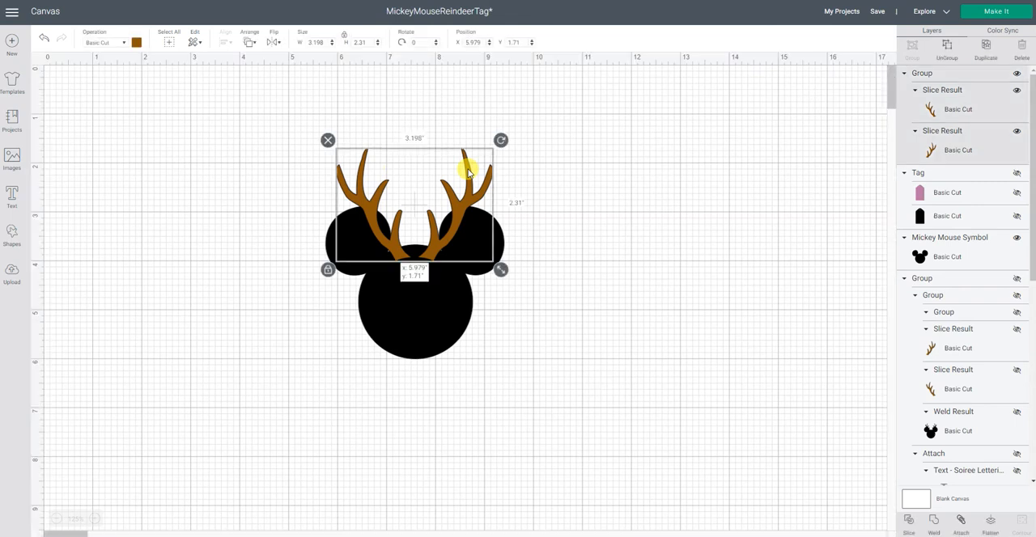
{"action": "right_click", "coordinate": [467, 171]}
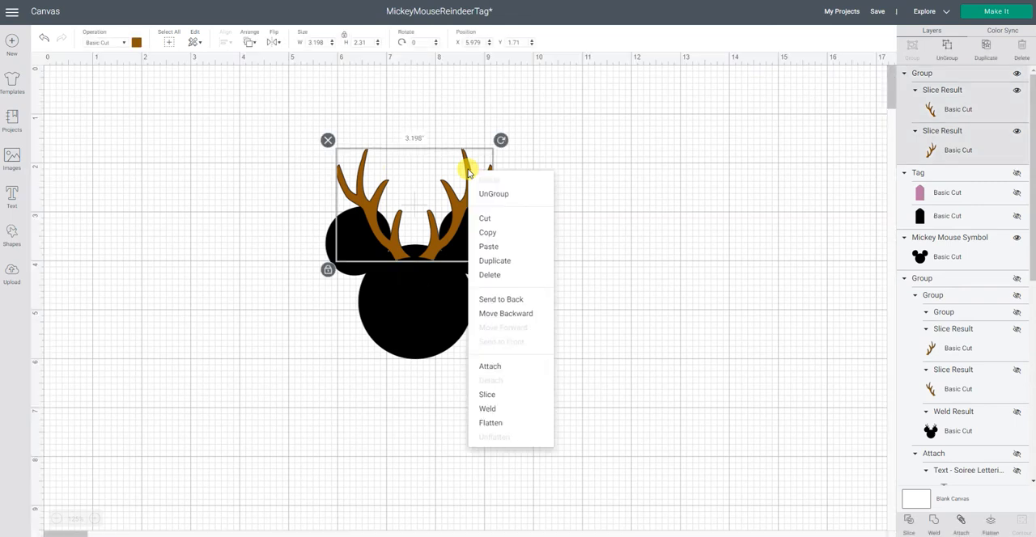
{"action": "left_click", "coordinate": [490, 259]}
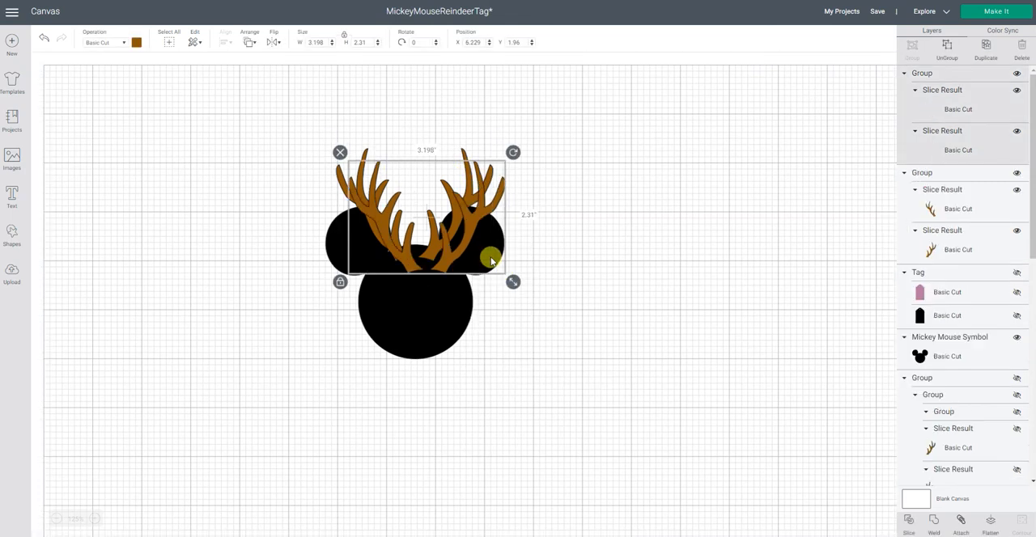
{"action": "left_click_drag", "start_coordinate": [460, 248], "coordinate": [709, 246]}
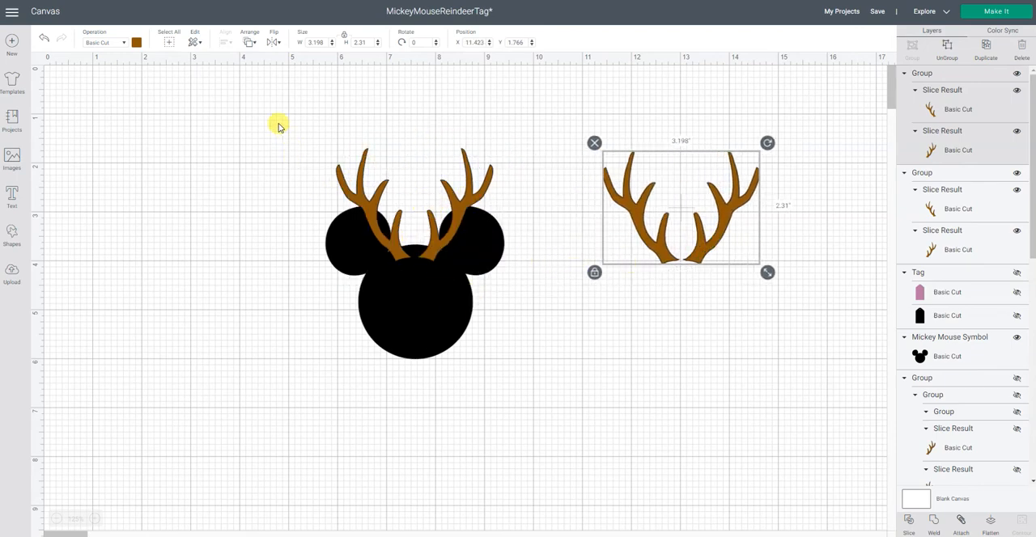
{"action": "left_click_drag", "start_coordinate": [277, 123], "coordinate": [545, 394]}
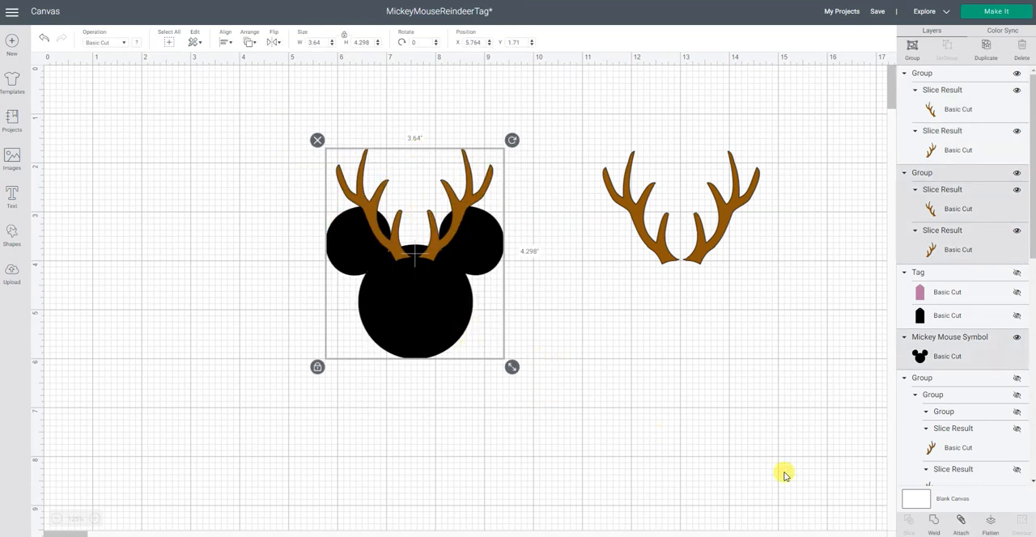
{"action": "left_click", "coordinate": [935, 525]}
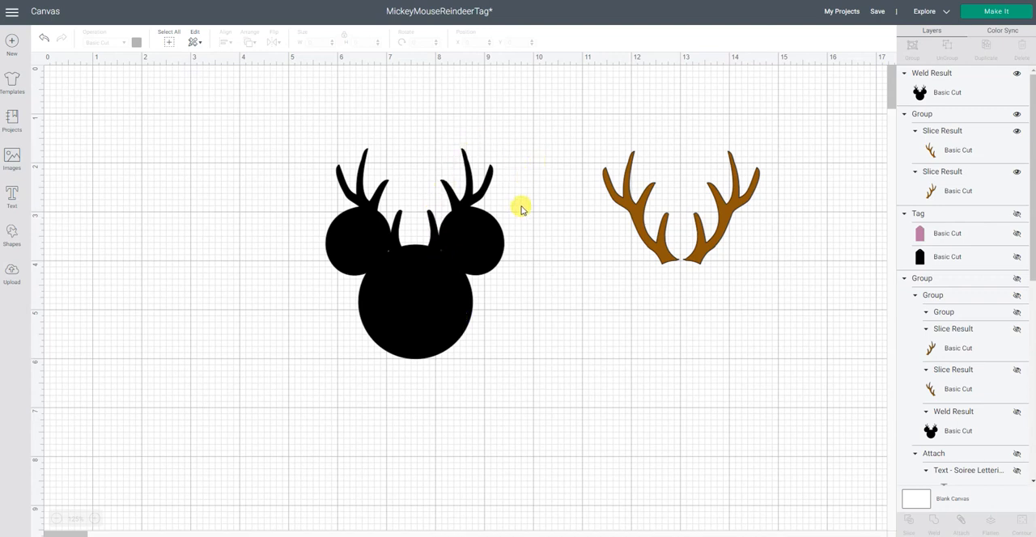
Step: Bring the spare brown antlers to the front and line them up over the welded silhouette's black antlers
{"action": "left_click", "coordinate": [734, 209]}
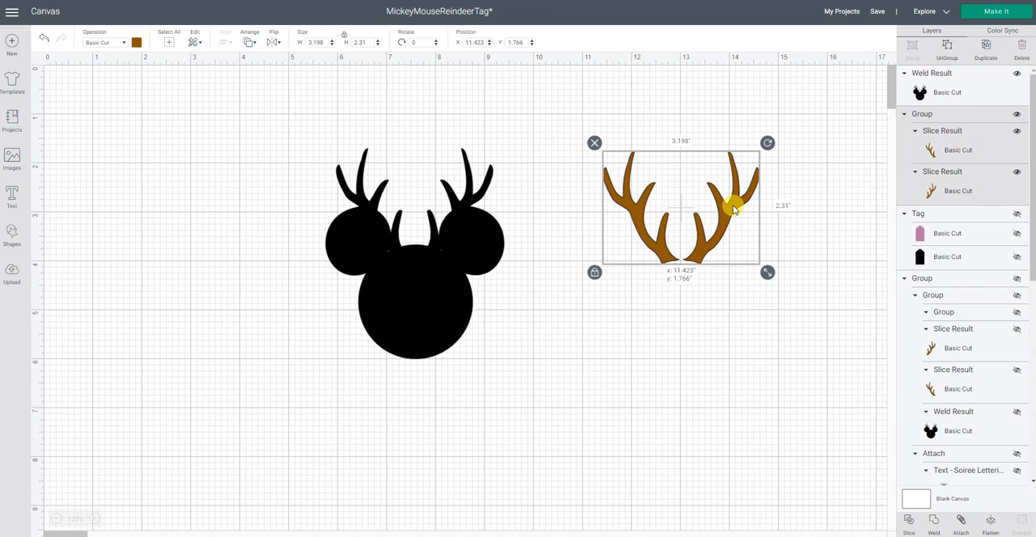
{"action": "left_click_drag", "start_coordinate": [733, 209], "coordinate": [522, 209]}
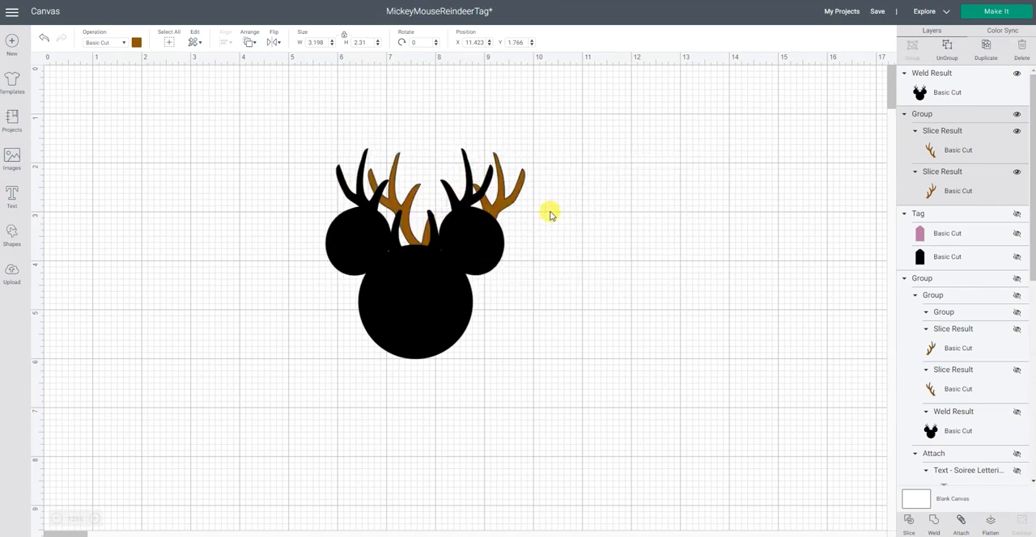
{"action": "left_click", "coordinate": [245, 43]}
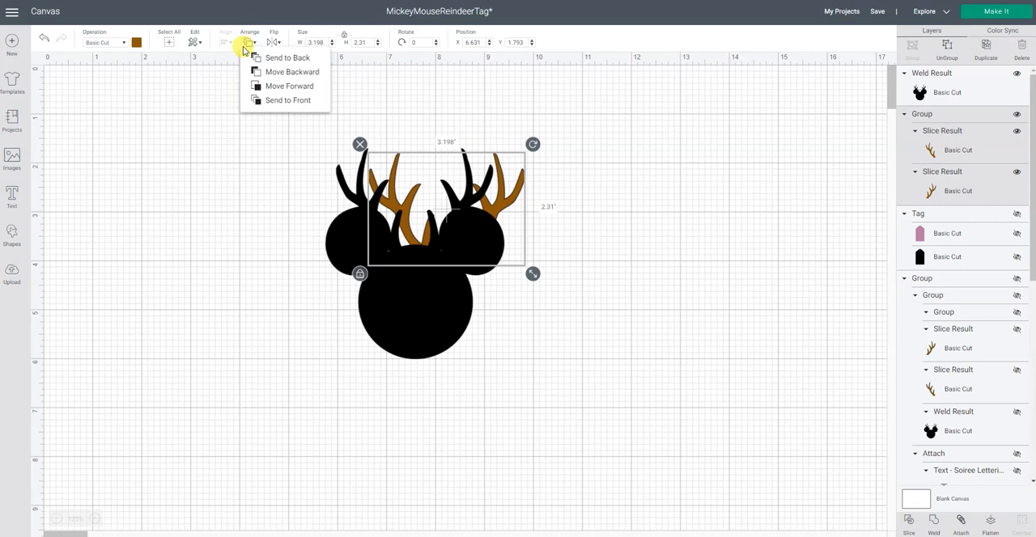
{"action": "left_click", "coordinate": [259, 100]}
{"action": "left_click_drag", "start_coordinate": [487, 217], "coordinate": [448, 229]}
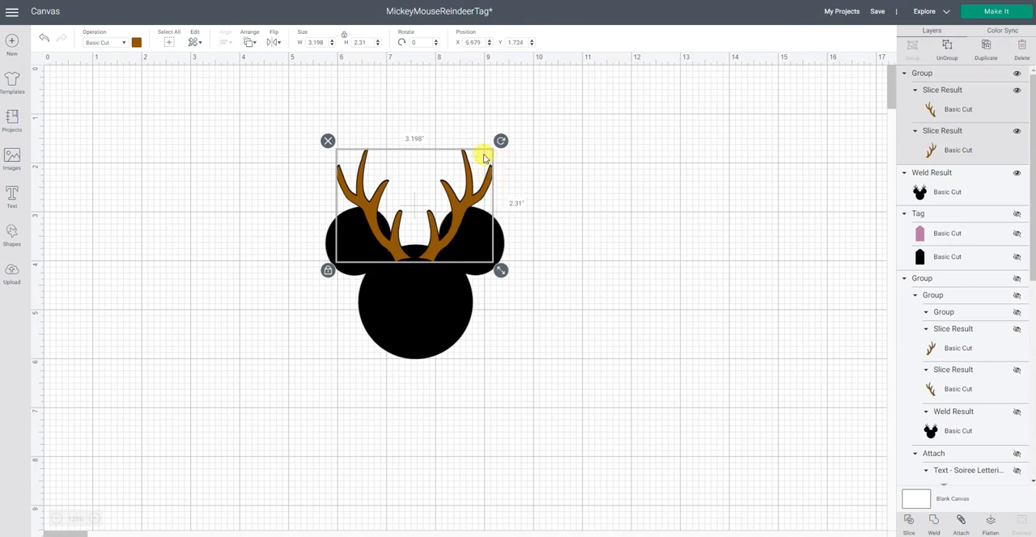
{"action": "left_click", "coordinate": [617, 223]}
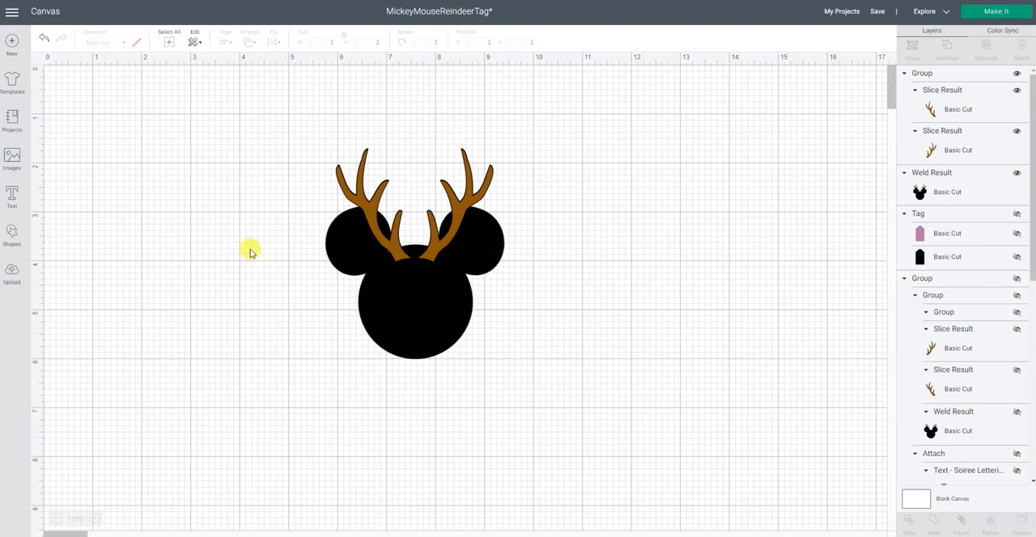
Step: Group the brown antlers with the welded silhouette, and unhide the Tag and move it closer to the design
{"action": "left_click_drag", "start_coordinate": [265, 124], "coordinate": [594, 420]}
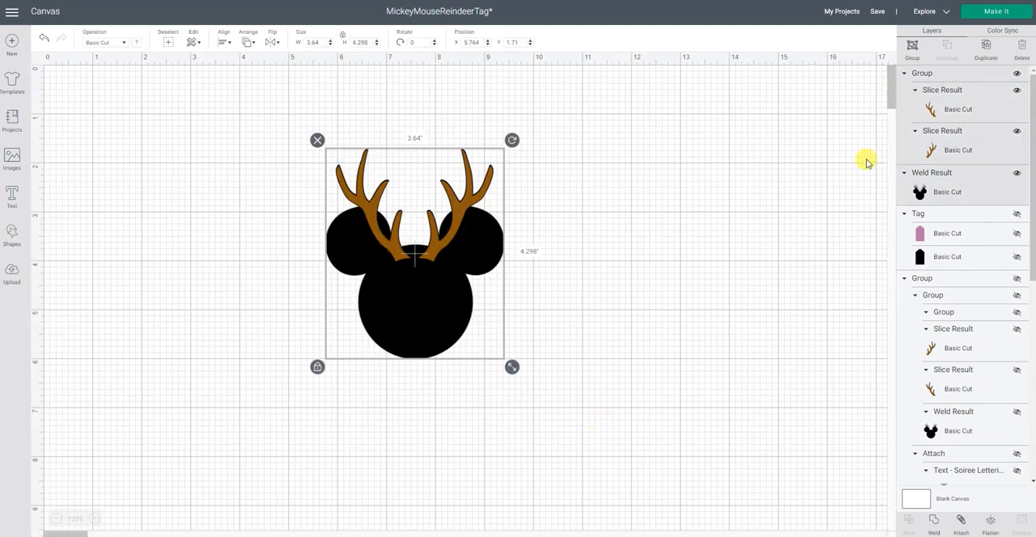
{"action": "left_click", "coordinate": [912, 49]}
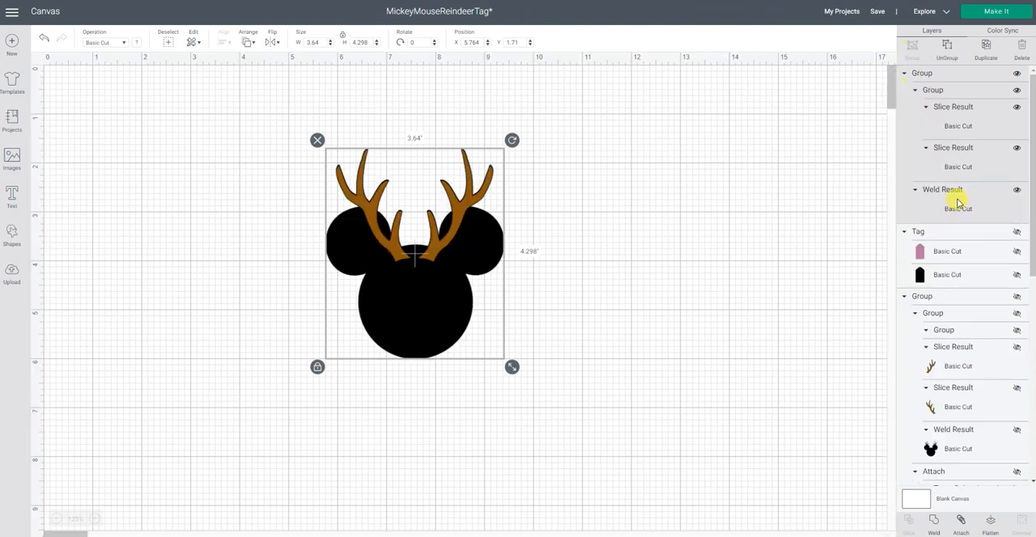
{"action": "left_click", "coordinate": [1017, 234]}
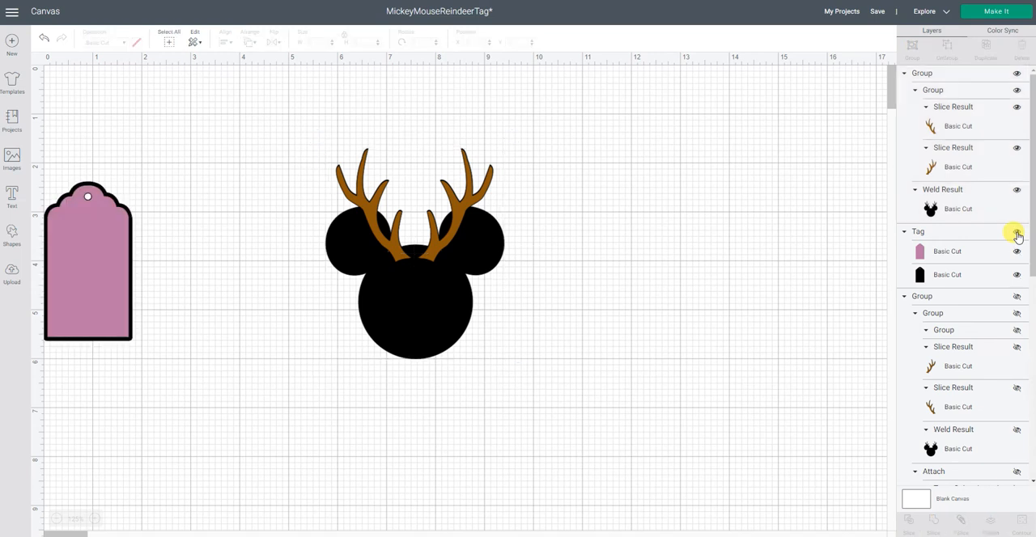
{"action": "left_click_drag", "start_coordinate": [83, 308], "coordinate": [169, 301]}
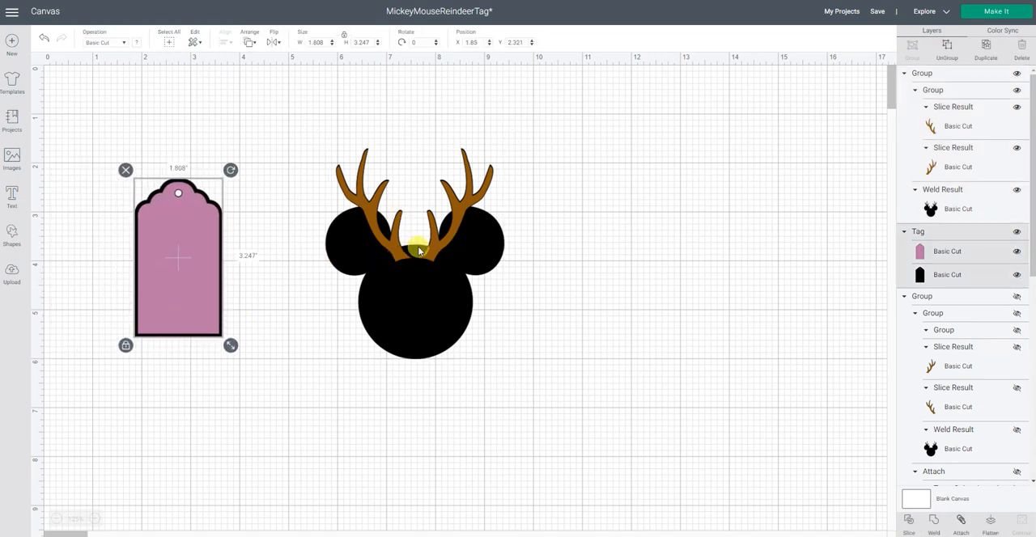
Step: Resize the grouped Mickey reindeer to about 3.17 in wide by 3.74 in tall and reposition it beside the tag
{"action": "left_click", "coordinate": [437, 322]}
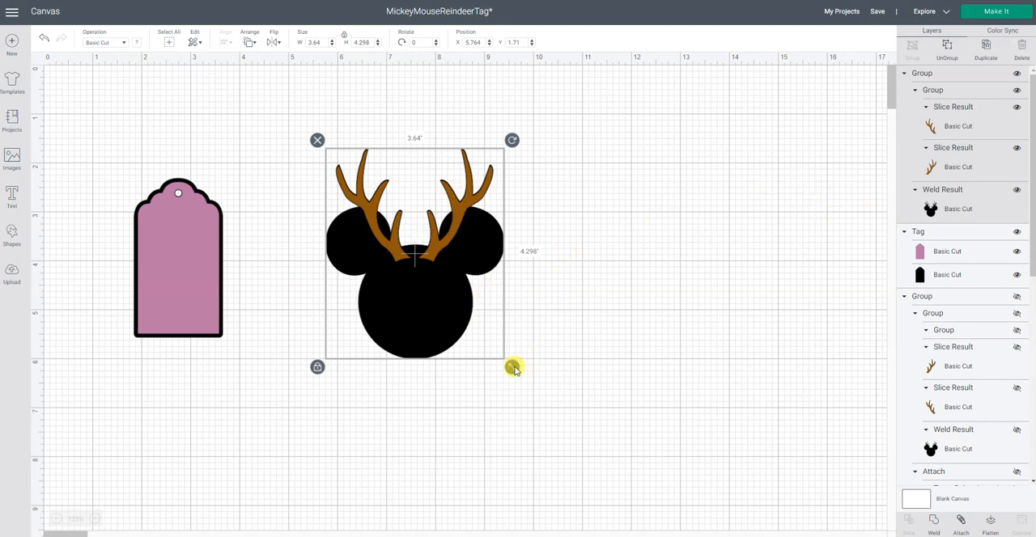
{"action": "left_click_drag", "start_coordinate": [513, 368], "coordinate": [395, 243]}
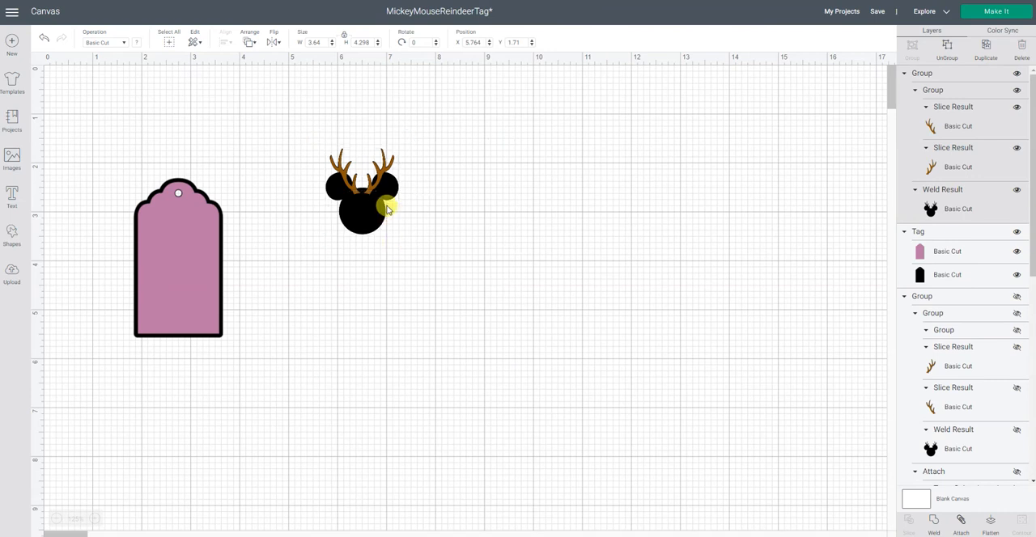
{"action": "left_click_drag", "start_coordinate": [377, 210], "coordinate": [652, 380]}
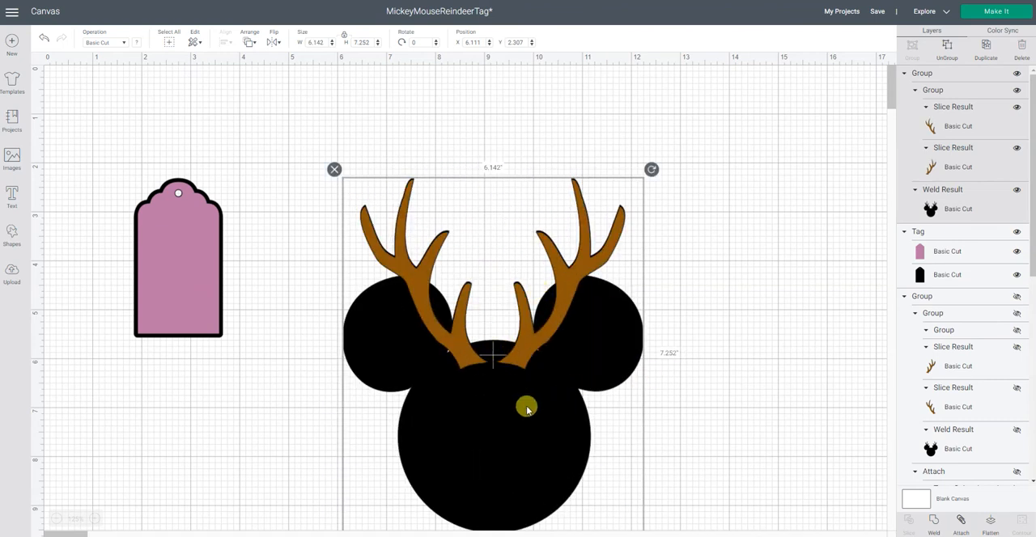
{"action": "left_click_drag", "start_coordinate": [519, 385], "coordinate": [490, 316]}
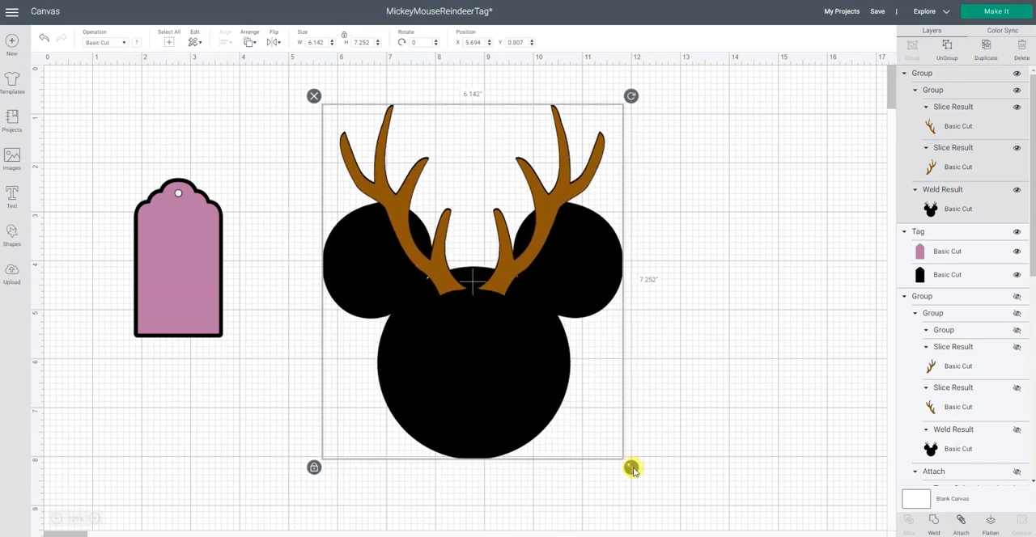
{"action": "left_click_drag", "start_coordinate": [631, 469], "coordinate": [483, 294]}
{"action": "left_click_drag", "start_coordinate": [416, 245], "coordinate": [418, 276]}
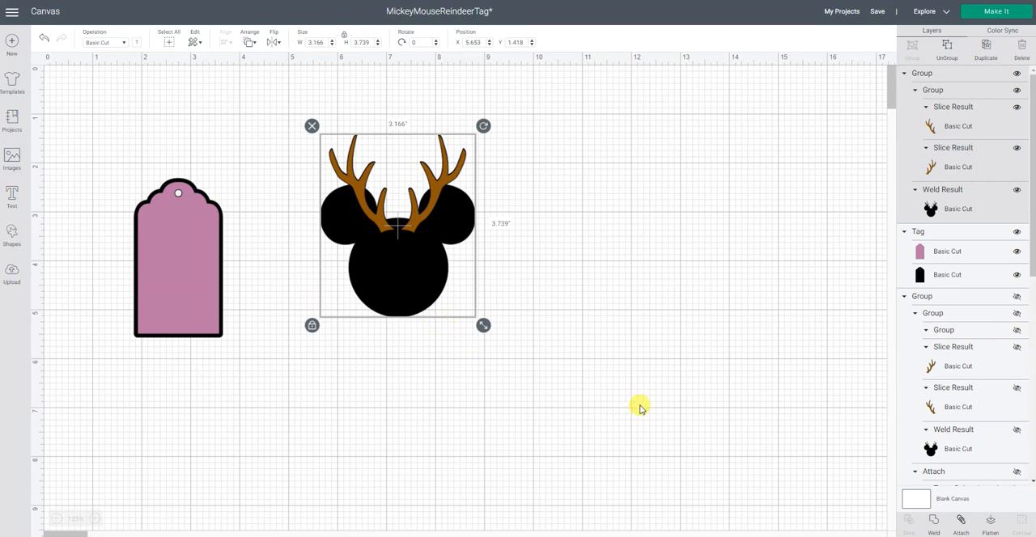